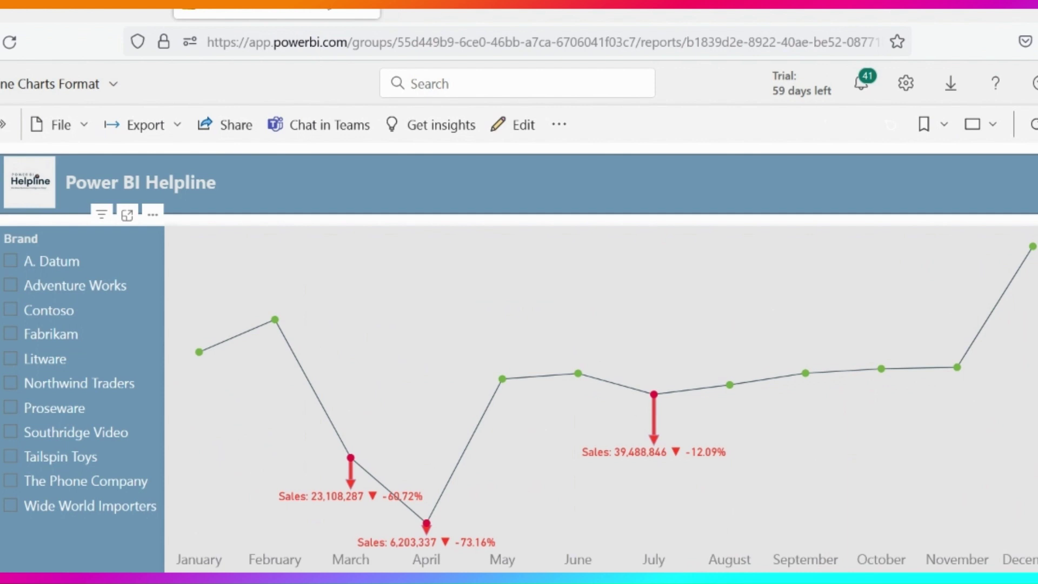
- Filter the chart by Litware, Northwind Traders, Proseware and Southridge Video in the Brand slicer
{"action": "left_click", "coordinate": [65, 15]}
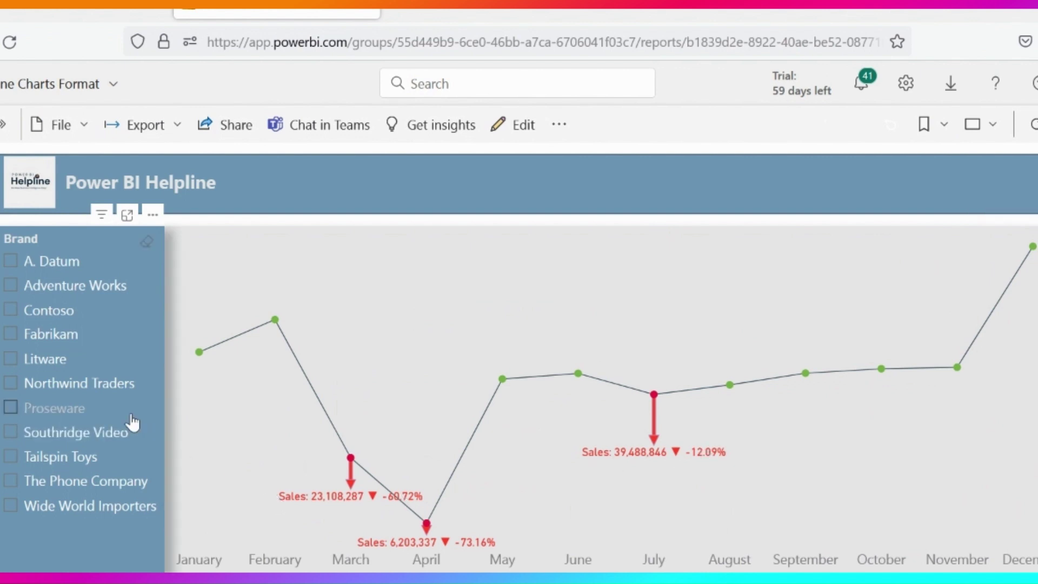
{"action": "left_click", "coordinate": [38, 363]}
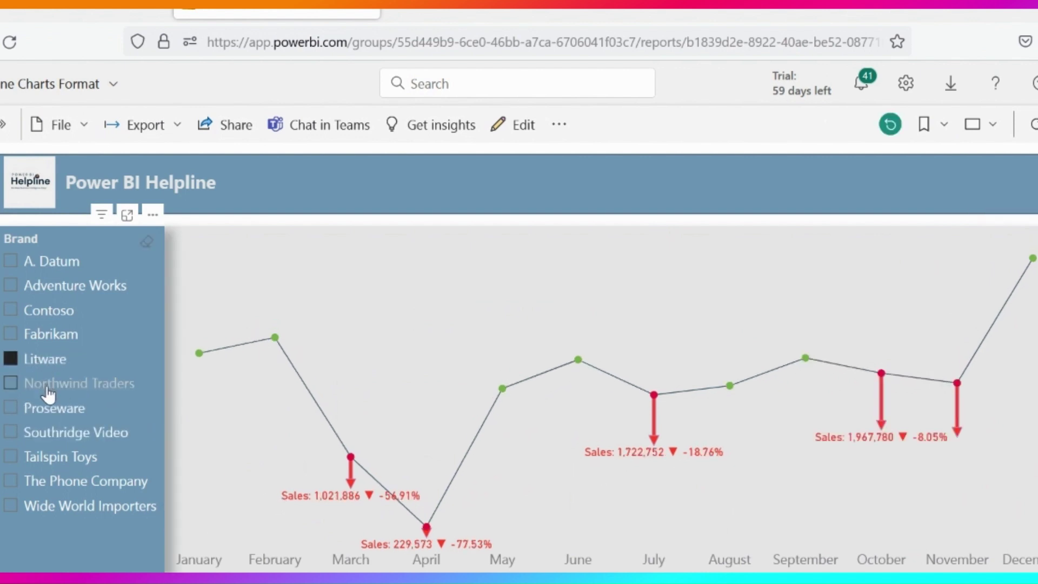
{"action": "left_click", "coordinate": [44, 388]}
{"action": "left_click", "coordinate": [48, 413]}
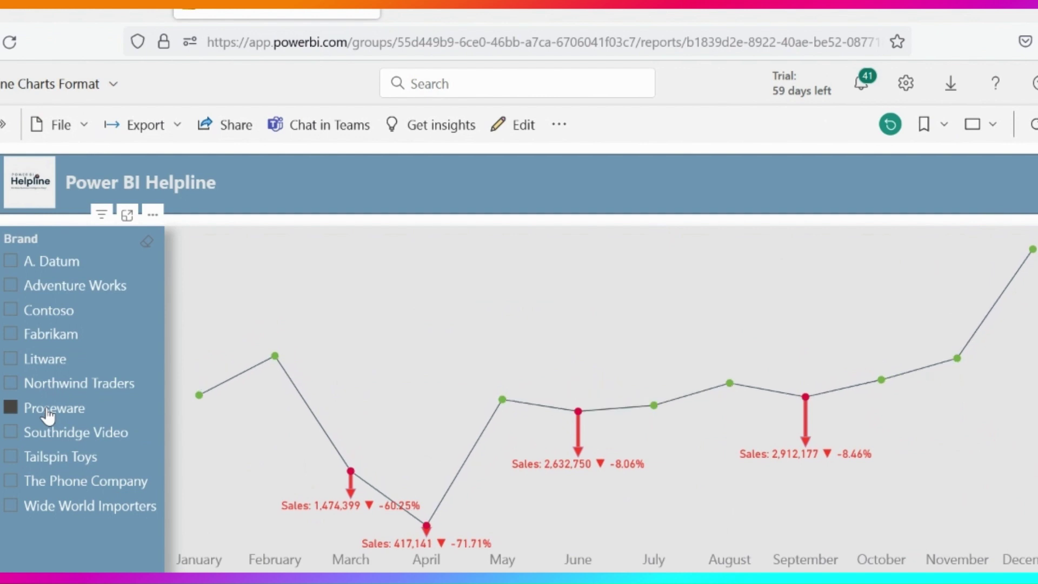
{"action": "left_click", "coordinate": [43, 439]}
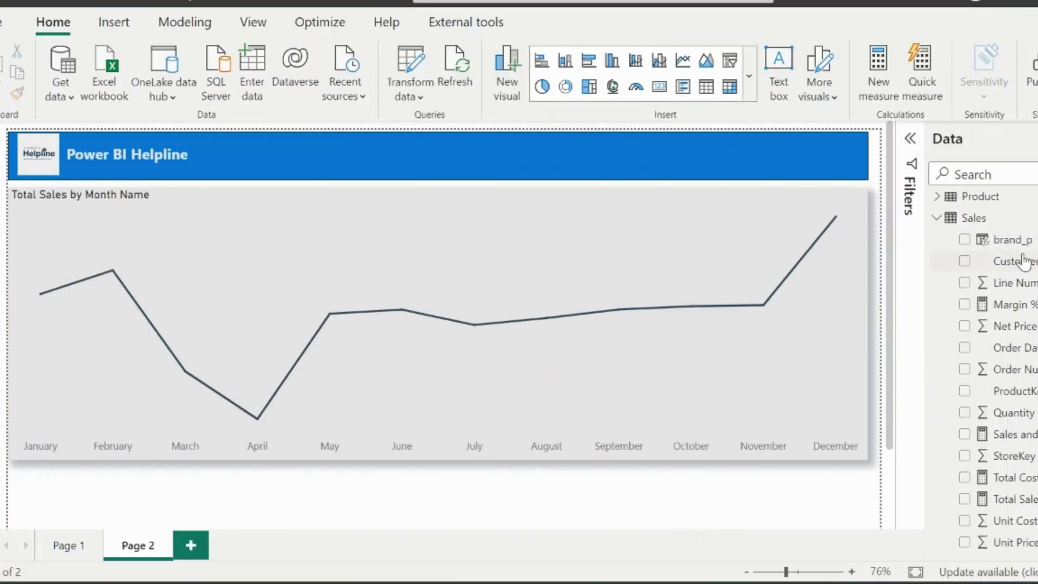
- Change the Total Sales measure's format to Dynamic
{"action": "left_click", "coordinate": [282, 355]}
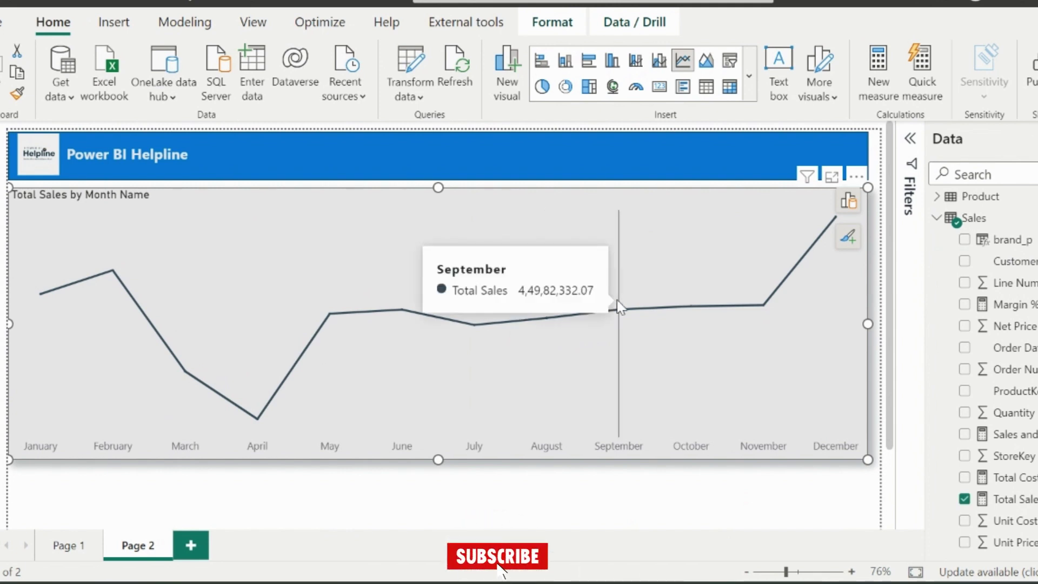
{"action": "left_click", "coordinate": [1015, 499]}
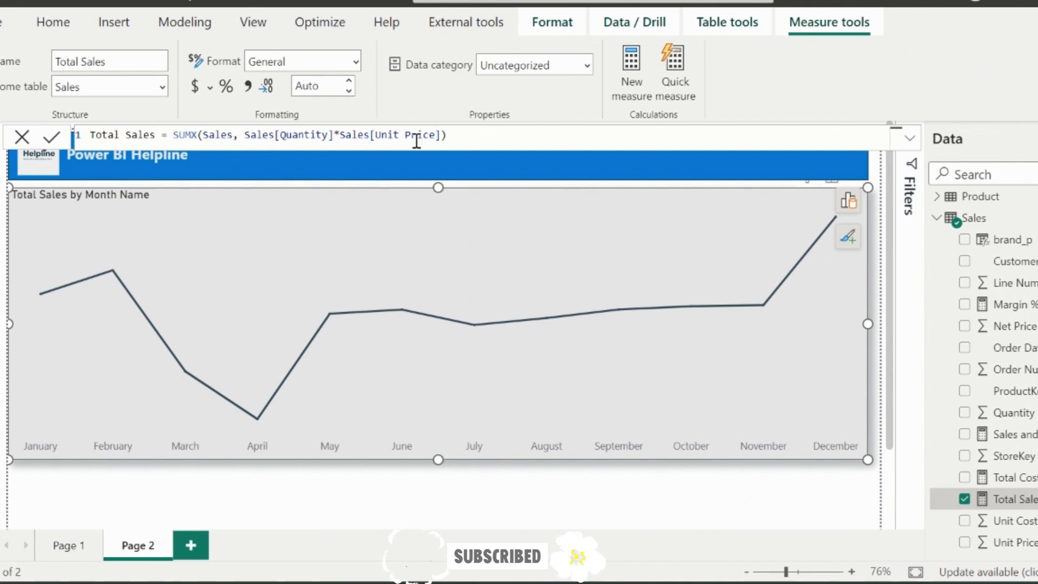
{"action": "left_click", "coordinate": [463, 488]}
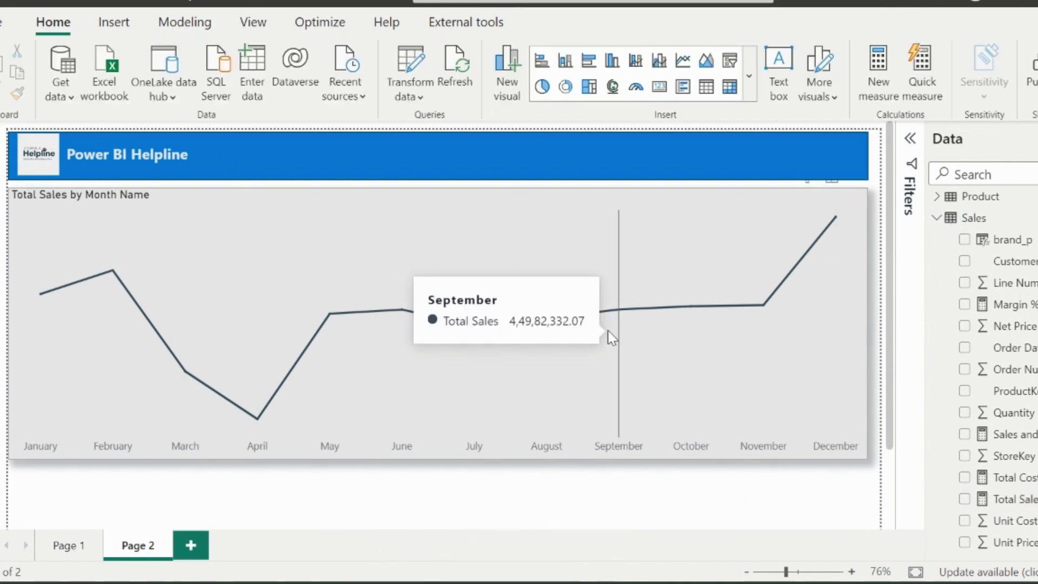
{"action": "left_click", "coordinate": [1016, 499]}
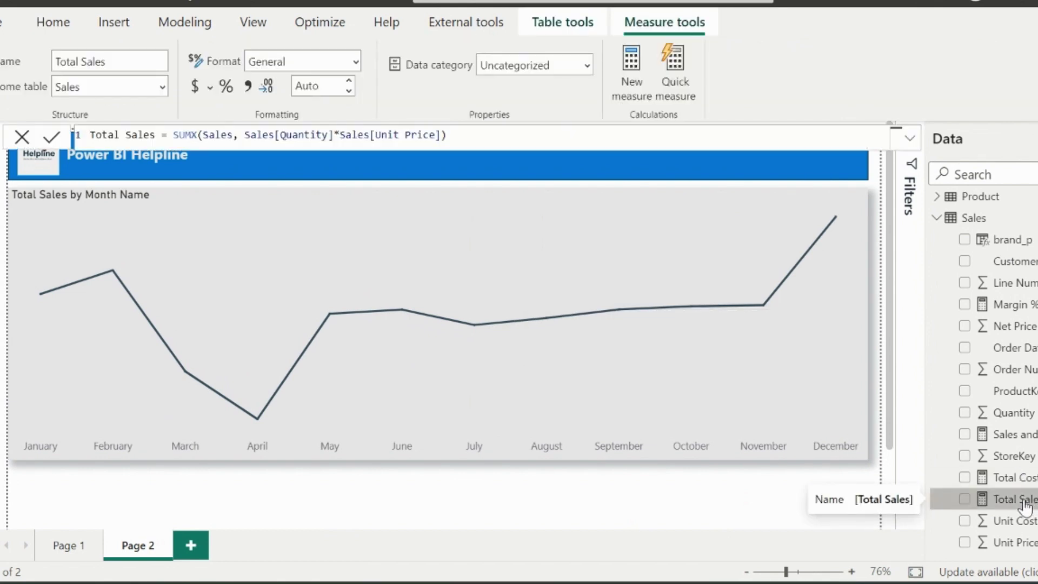
{"action": "left_click", "coordinate": [345, 62]}
{"action": "left_click", "coordinate": [294, 238]}
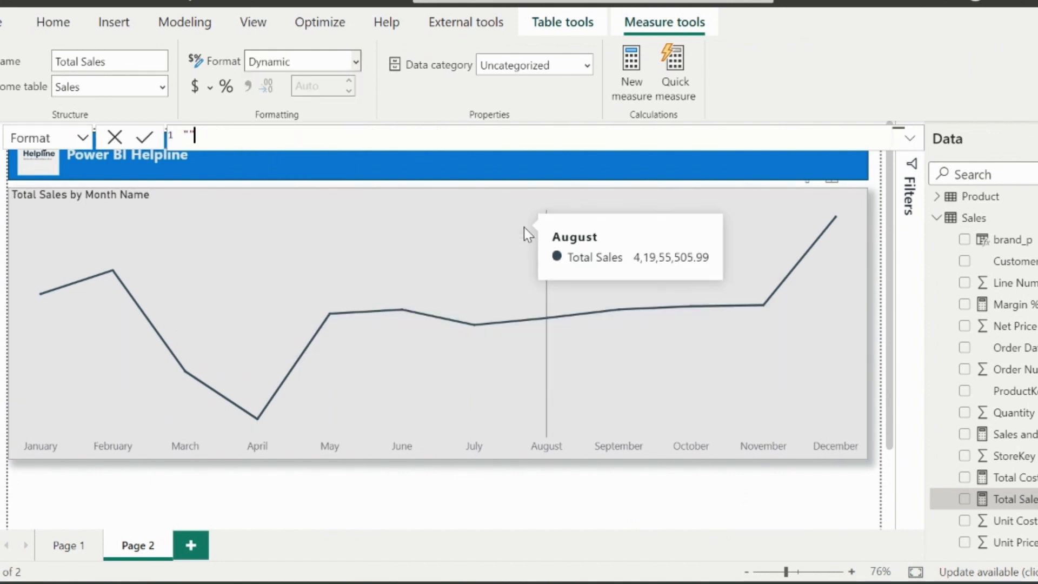
- Enter the format string expression & FORMAT([Total Sales], "0,00") and commit it
{"action": "left_click", "coordinate": [81, 138]}
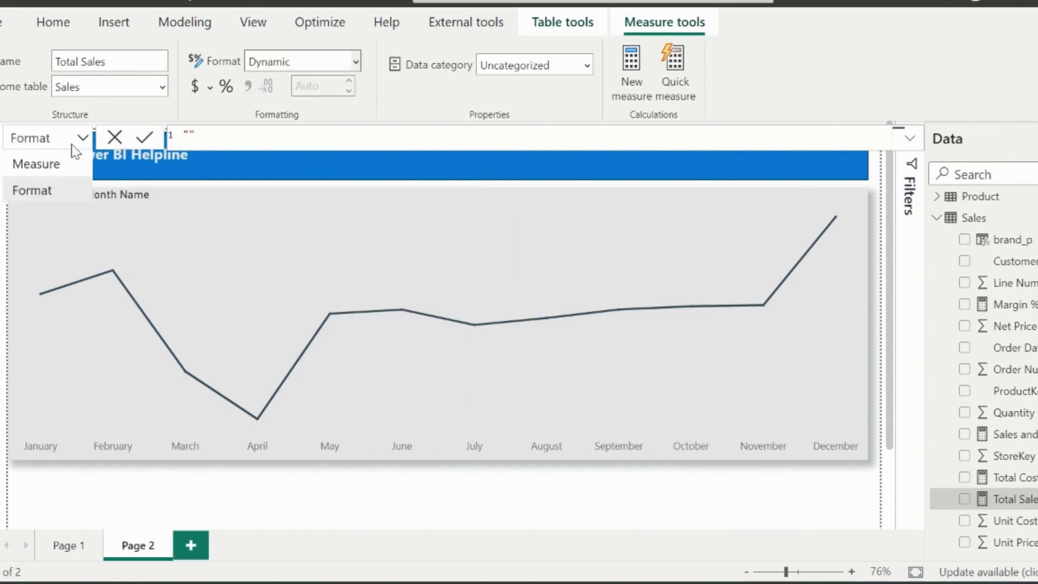
{"action": "left_click", "coordinate": [38, 164]}
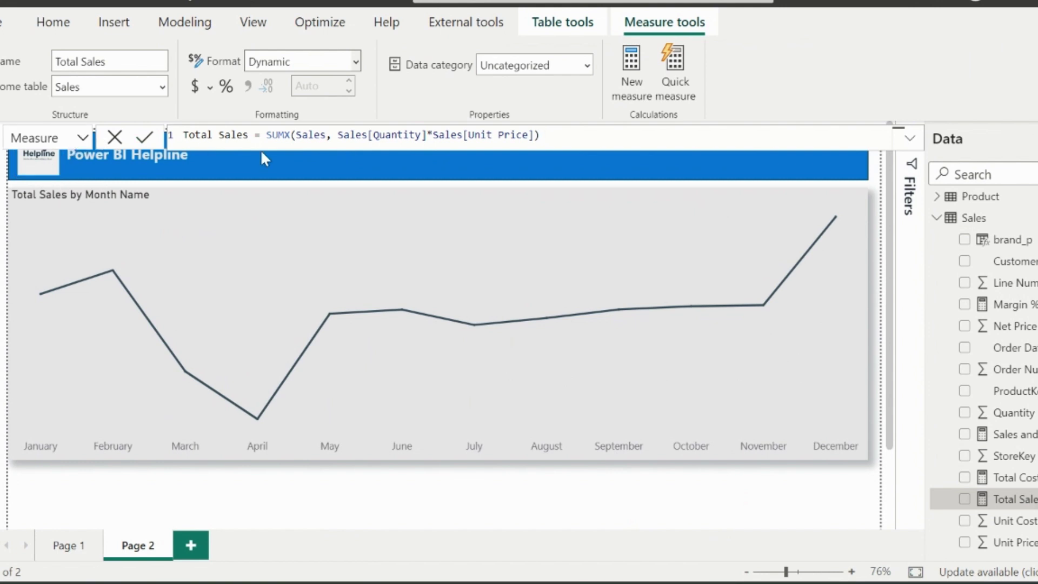
{"action": "left_click", "coordinate": [81, 137]}
{"action": "left_click", "coordinate": [21, 189]}
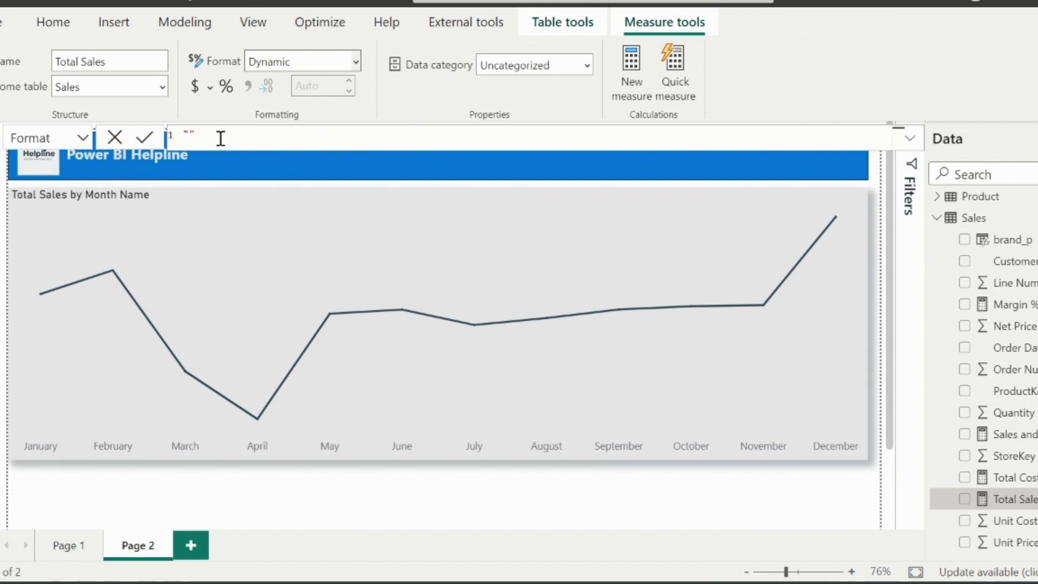
{"action": "type", "text": "& FORMAT(to"}
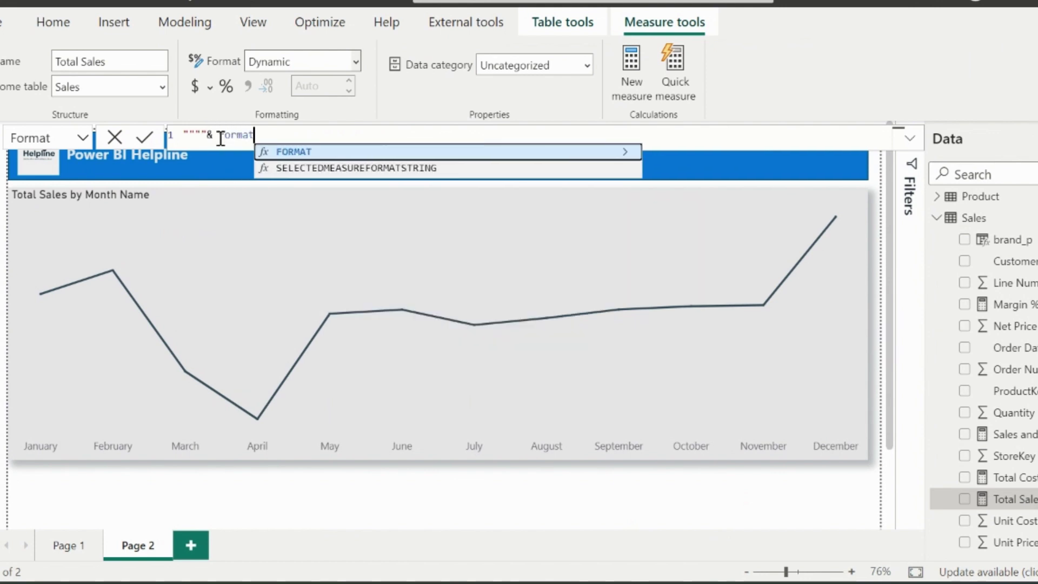
{"action": "type", "text": "tal s"}
{"action": "key", "text": "Tab"}
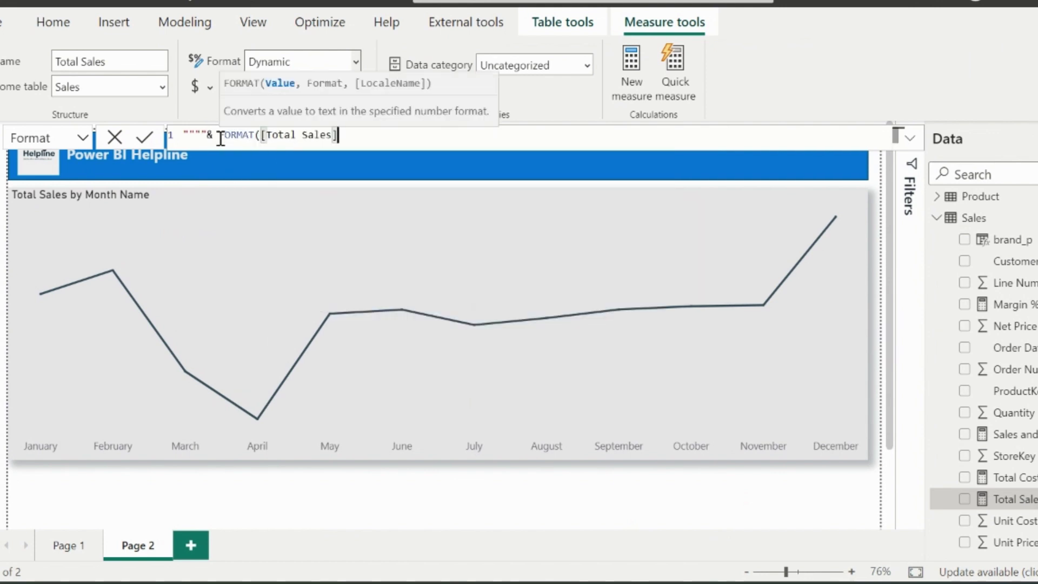
{"action": "type", "text": ", \"0,00"}
{"action": "key", "text": "Return"}
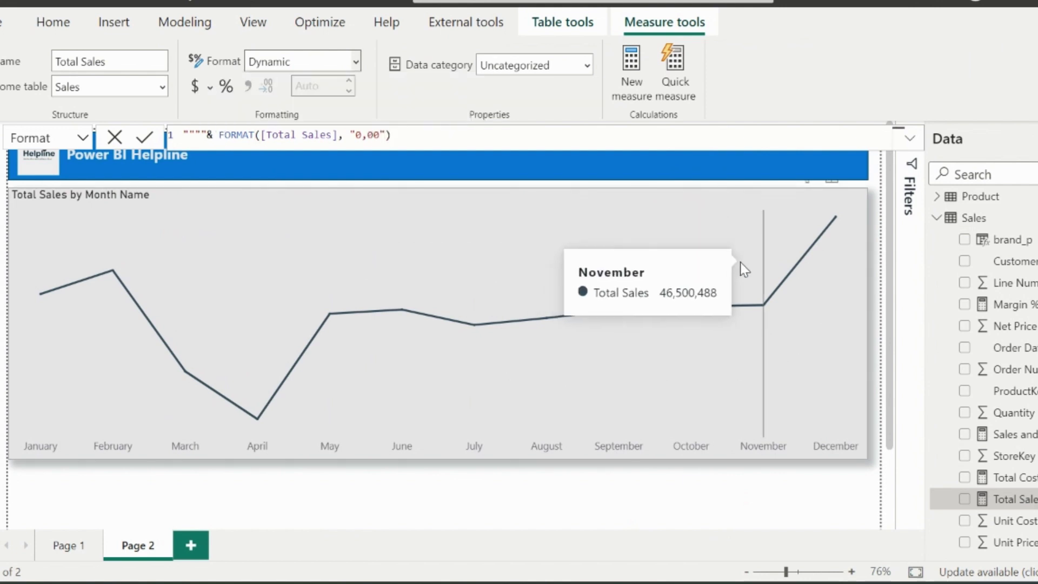
- Search the chart's format options for 'mark' and set the default marker colour to white
{"action": "left_click", "coordinate": [834, 285]}
{"action": "left_click", "coordinate": [849, 238]}
{"action": "left_click", "coordinate": [721, 480]}
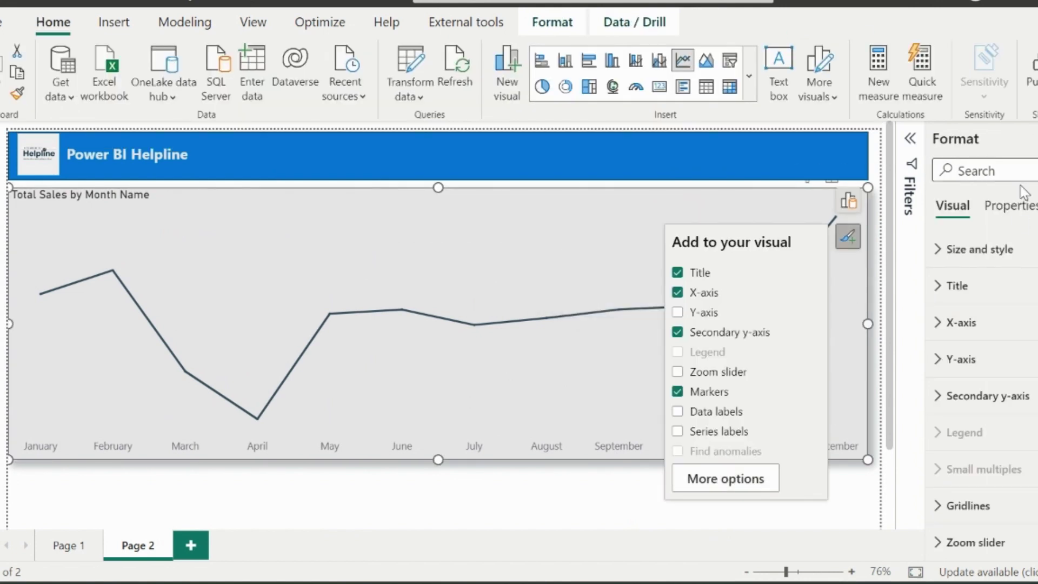
{"action": "left_click", "coordinate": [1018, 179]}
{"action": "type", "text": "mark"}
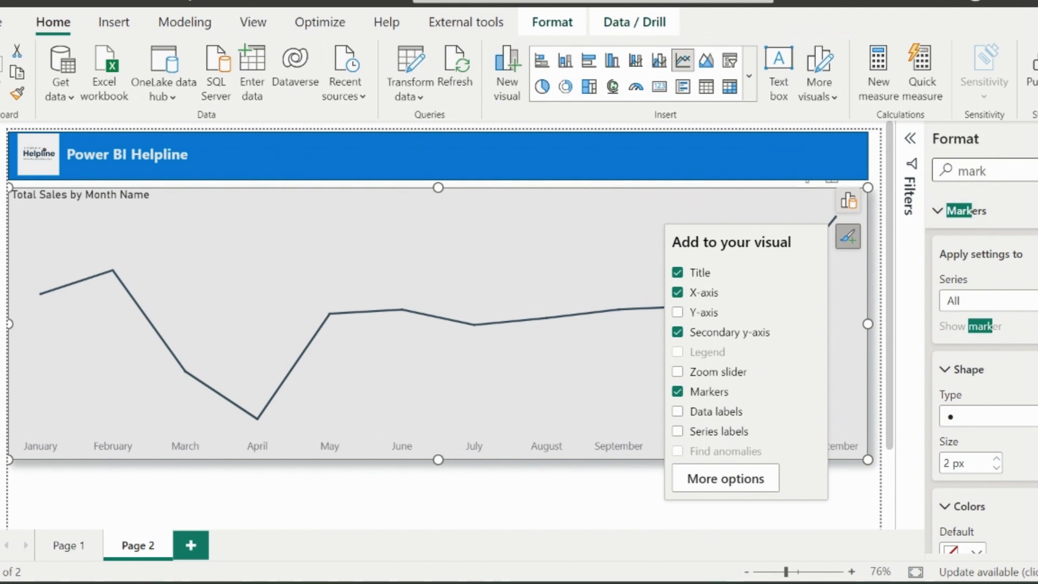
{"action": "scroll", "coordinate": [1028, 400], "scroll_direction": "down", "scroll_amount": 3}
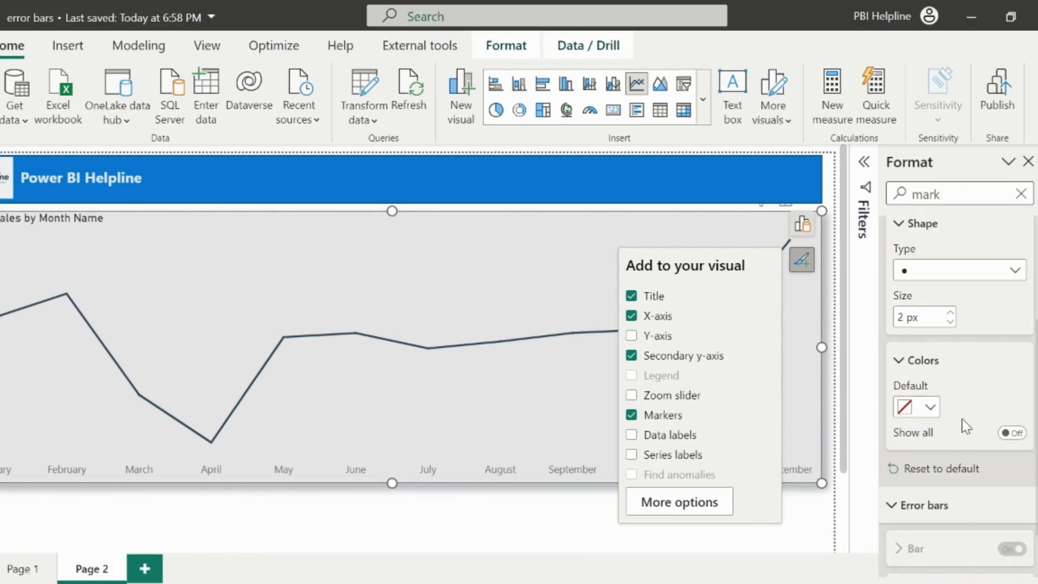
{"action": "left_click", "coordinate": [928, 413]}
{"action": "left_click", "coordinate": [875, 328]}
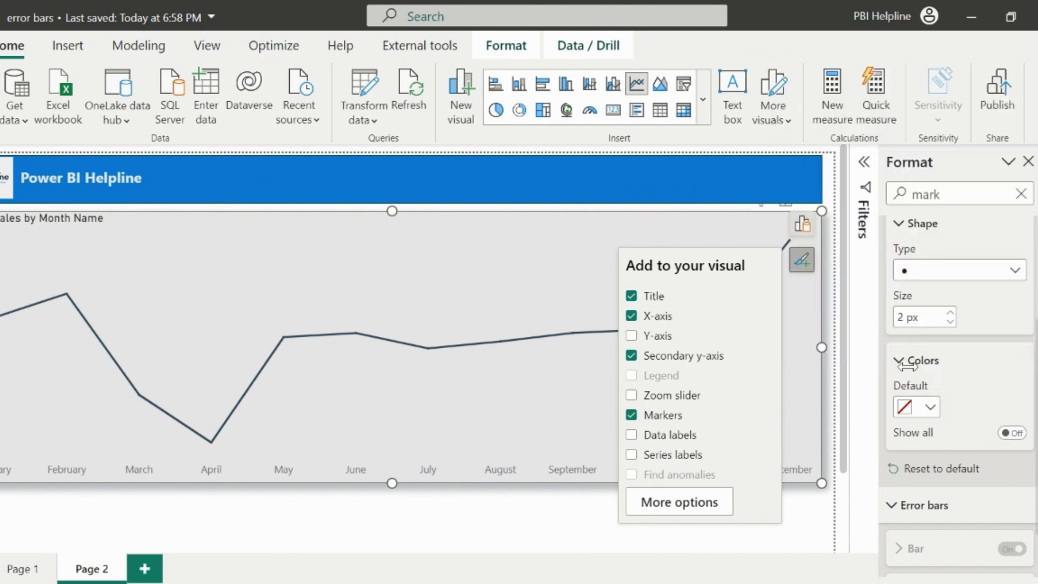
{"action": "left_click", "coordinate": [929, 407]}
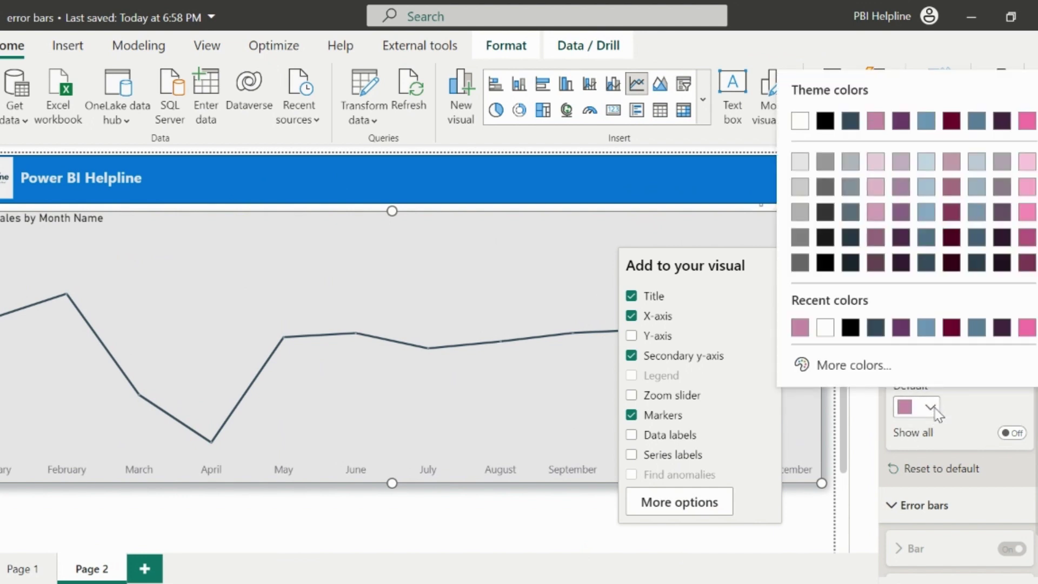
{"action": "left_click", "coordinate": [825, 327]}
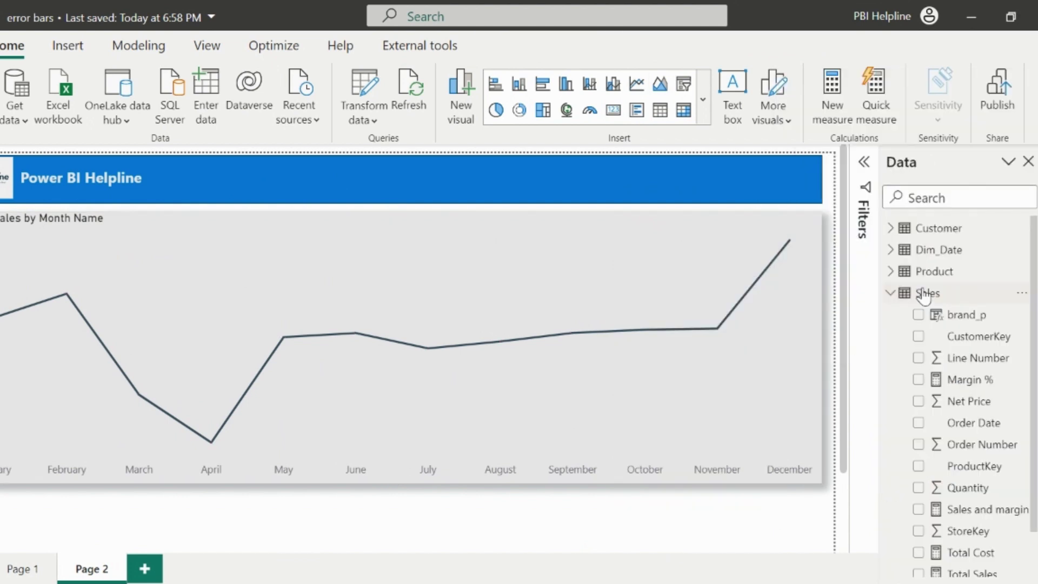
- Create a Sales measure named Color Format beginning IF([Total Sales] >=
{"action": "right_click", "coordinate": [925, 294]}
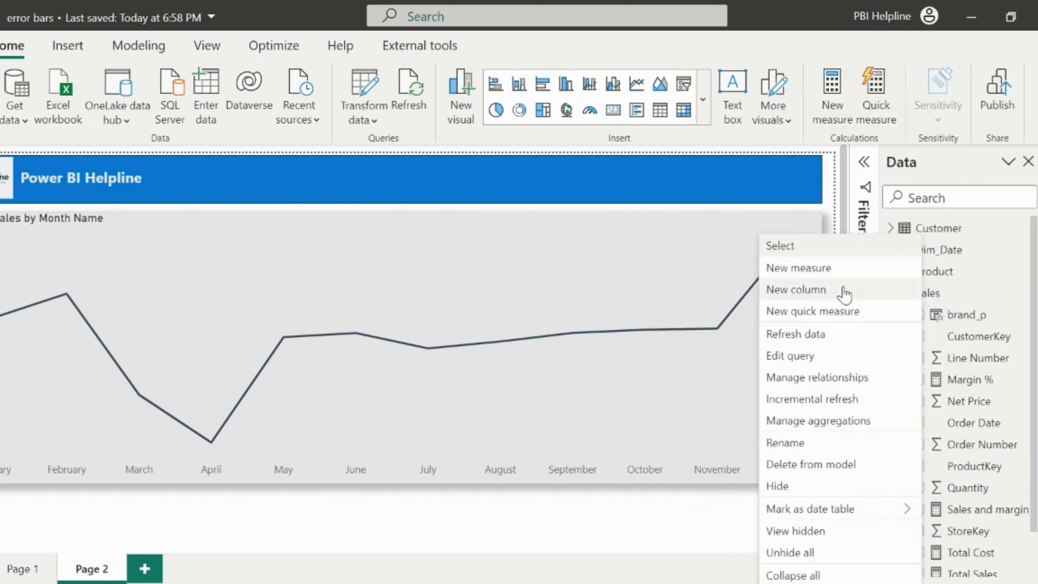
{"action": "left_click", "coordinate": [810, 272]}
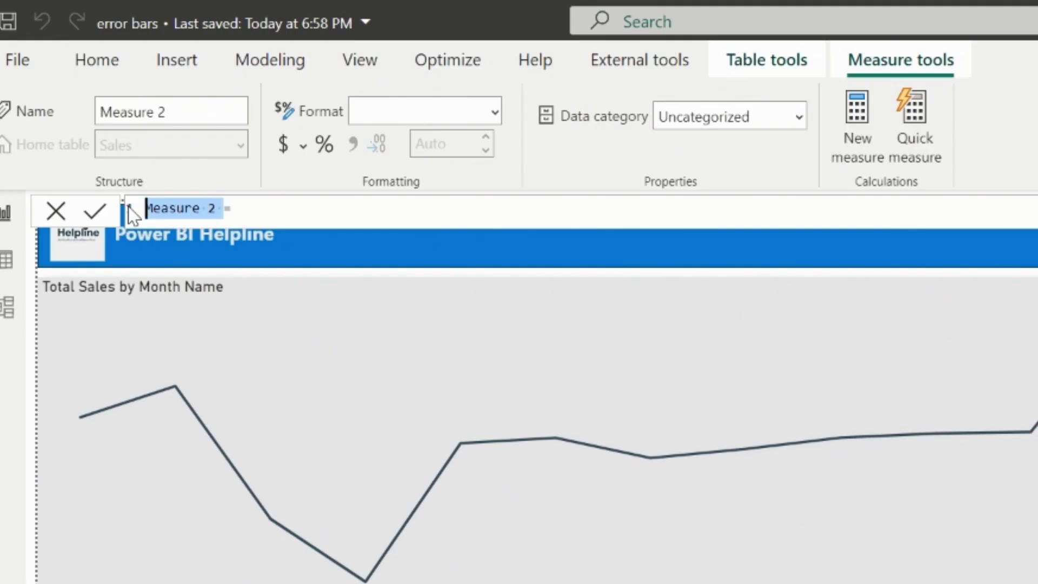
{"action": "type", "text": "Color F"}
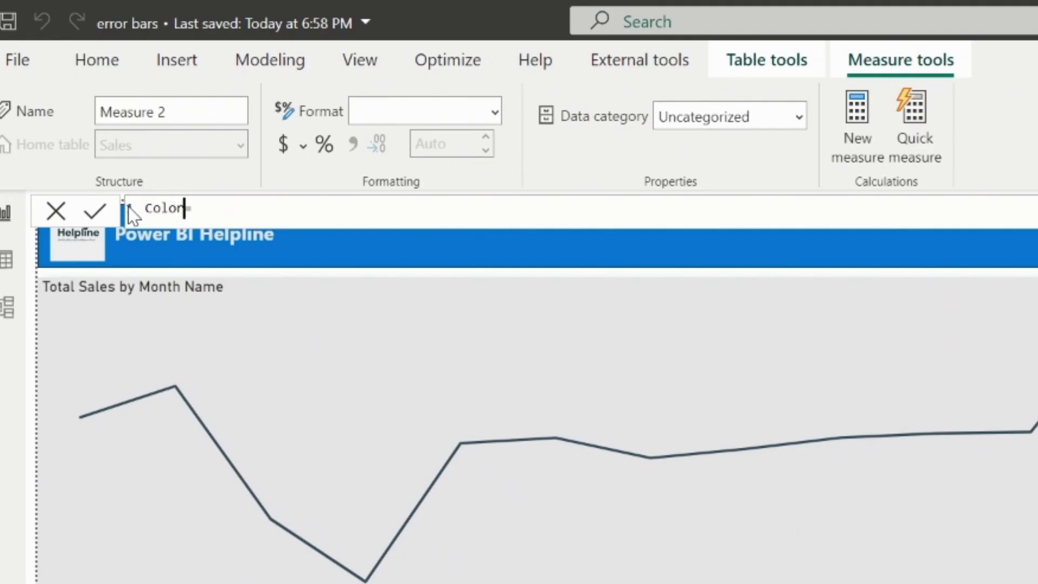
{"action": "type", "text": "ormat="}
{"action": "key", "text": "Return"}
{"action": "type", "text": "IF("}
{"action": "key", "text": "Return"}
{"action": "type", "text": "total"}
{"action": "key", "text": "Down"}
{"action": "key", "text": "Tab"}
{"action": "type", "text": ">="}
- Compare against CALCULATE([Total Sales], PREVIOUSMONTH(Dim_Date[Date]))
{"action": "key", "text": "Return"}
{"action": "type", "text": "calc"}
{"action": "key", "text": "Tab"}
{"action": "key", "text": "Return"}
{"action": "type", "text": "tot"}
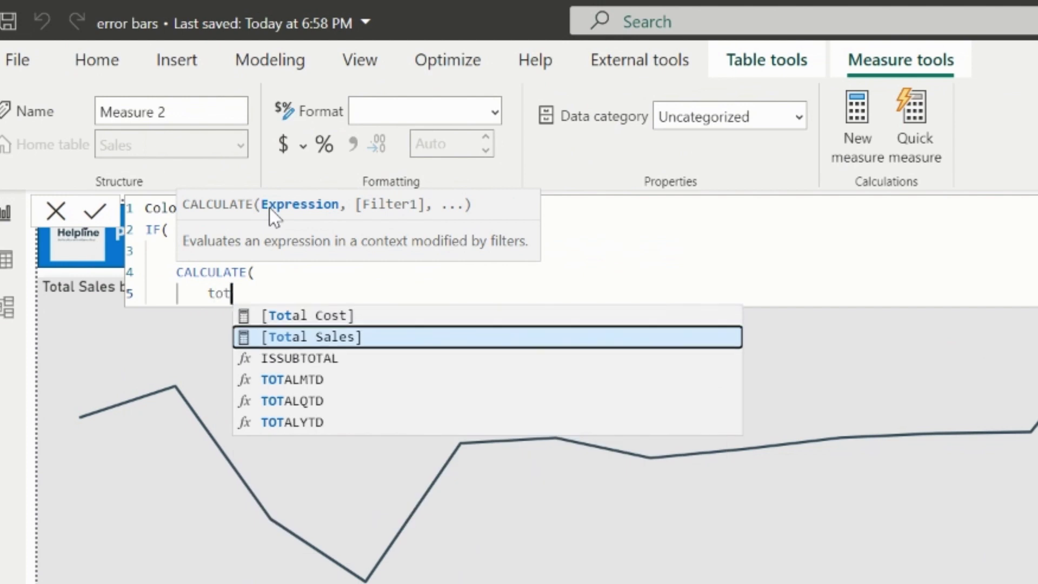
{"action": "key", "text": "Tab"}
{"action": "type", "text": ","}
{"action": "key", "text": "Return"}
{"action": "type", "text": "pre"}
{"action": "key", "text": "Down"}
{"action": "key", "text": "Tab"}
{"action": "type", "text": "date"}
{"action": "key", "text": "Down"}
{"action": "key", "text": "Tab"}
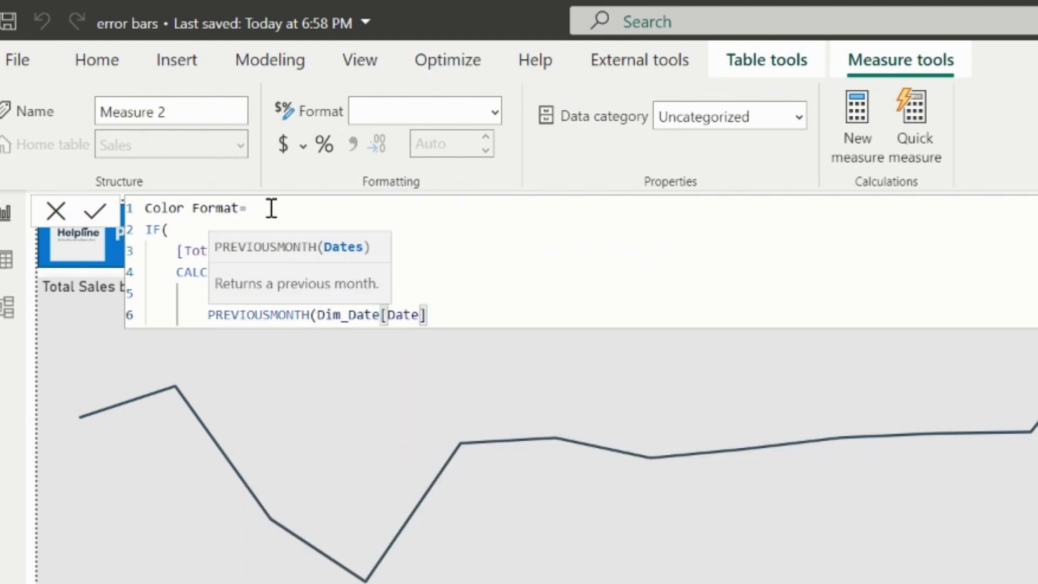
{"action": "type", "text": ")"}
{"action": "key", "text": "Return"}
{"action": "type", "text": "),"}
- Return "Green" when true and "Red" otherwise, then commit the Color Format measure
{"action": "key", "text": "Return"}
{"action": "type", "text": "\""}
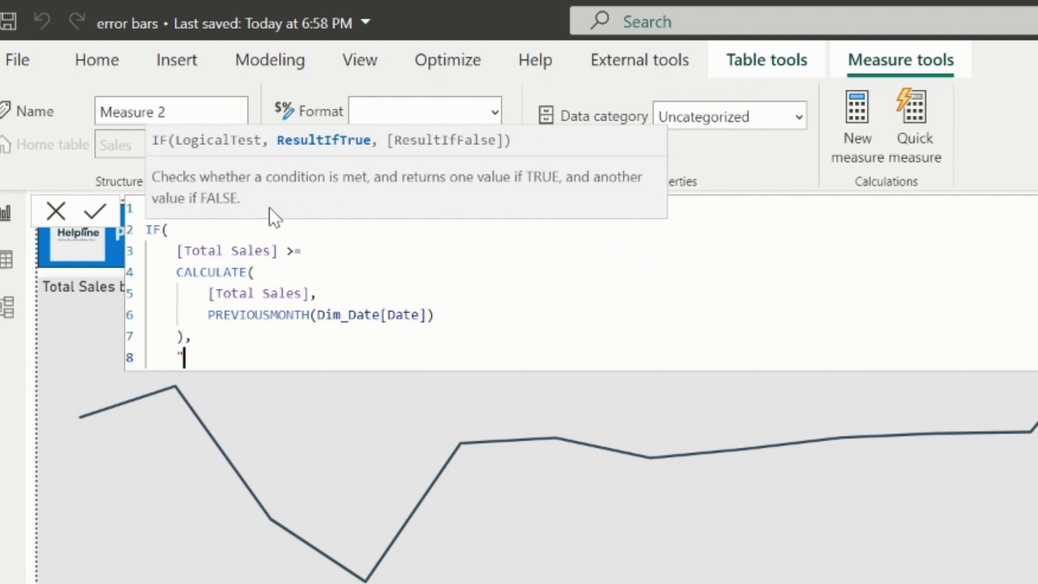
{"action": "type", "text": "Green\","}
{"action": "key", "text": "shift+Return"}
{"action": "type", "text": "\"Re"}
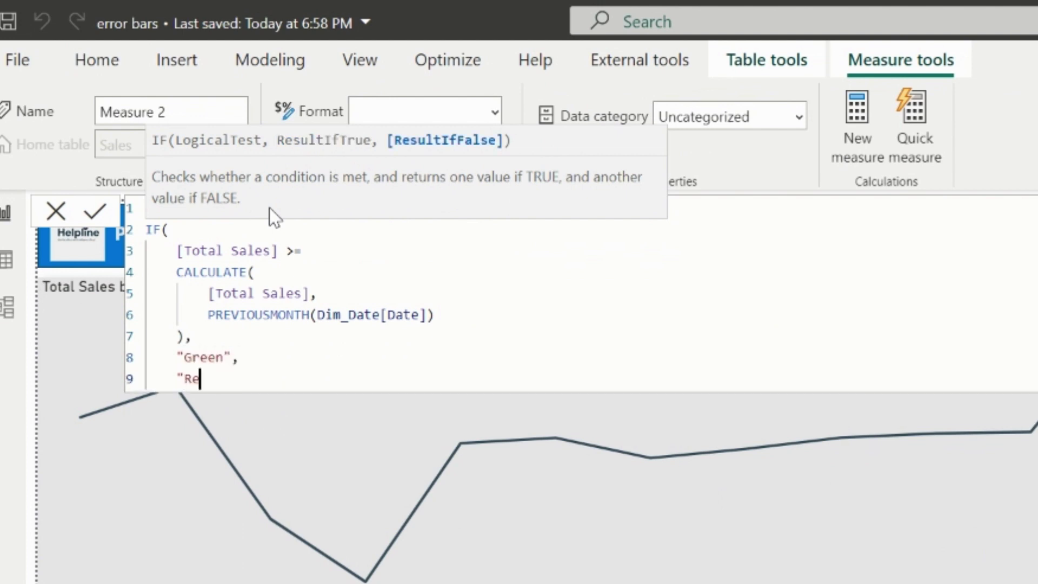
{"action": "type", "text": "d\""}
{"action": "key", "text": "shift+Return"}
{"action": "type", "text": ")"}
{"action": "key", "text": "Return"}
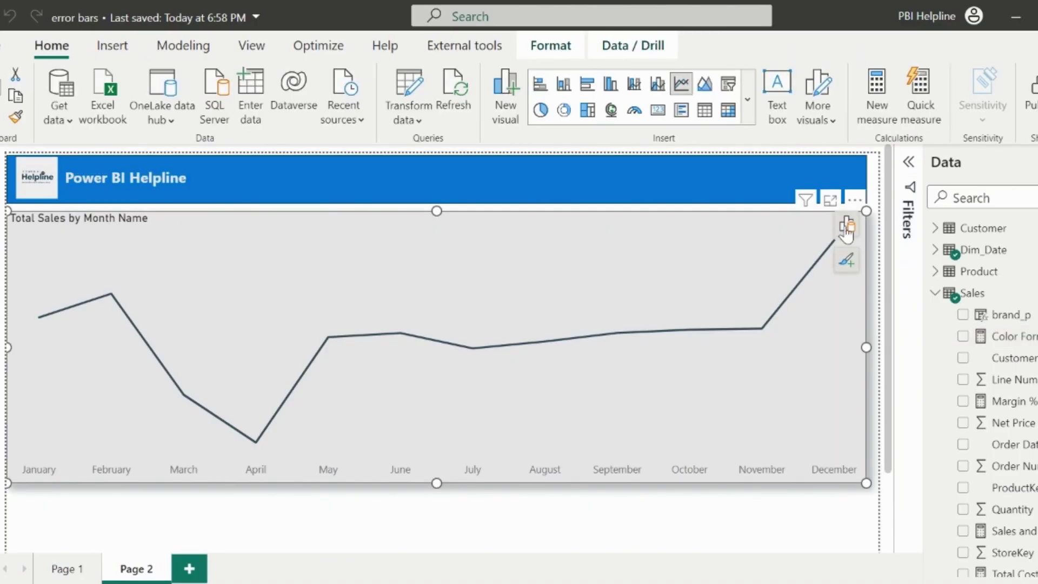
- Convert the line chart into a column chart and expand its column colour settings
{"action": "left_click", "coordinate": [846, 224]}
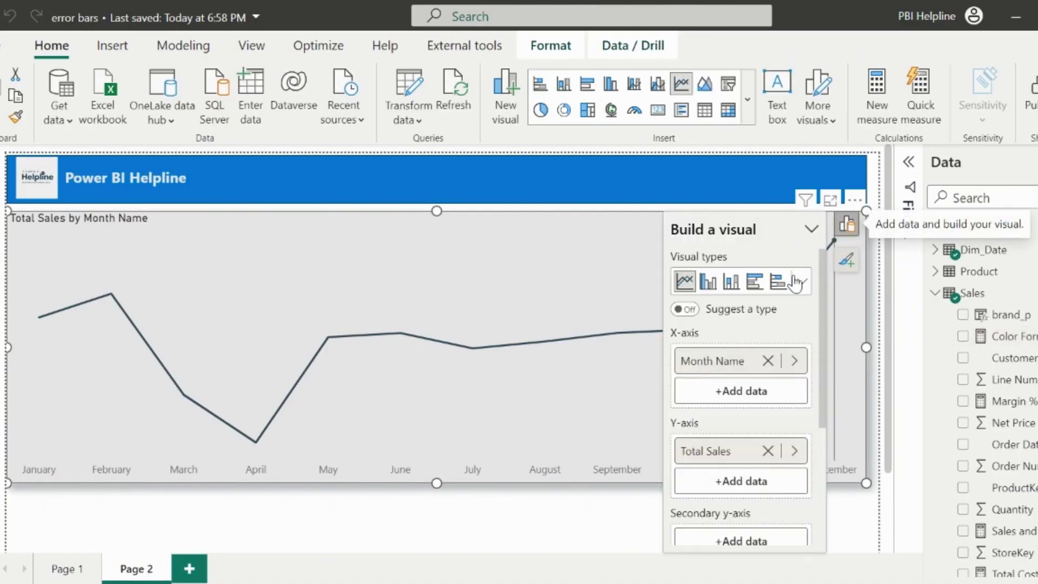
{"action": "left_click", "coordinate": [708, 285]}
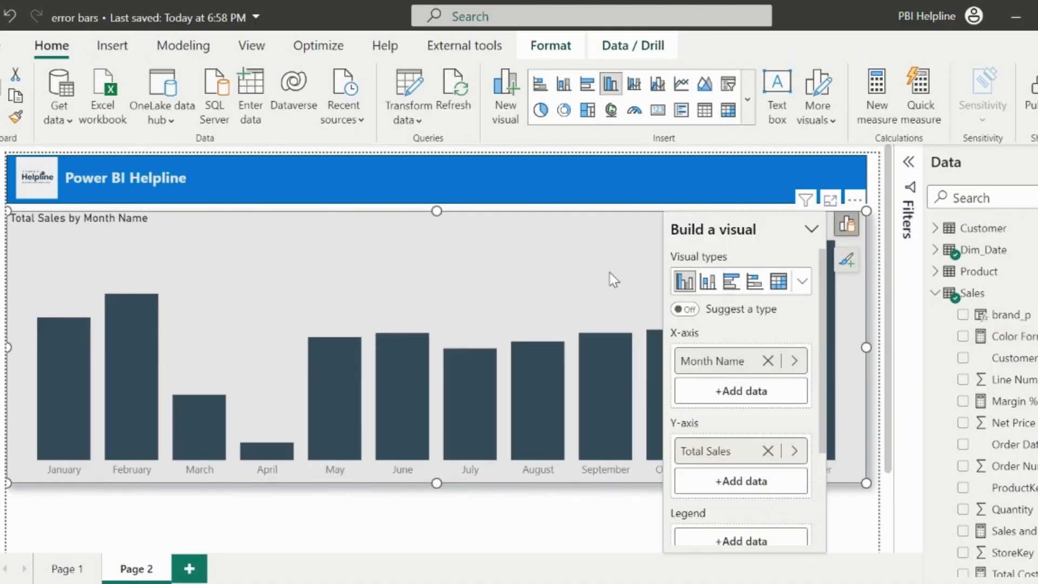
{"action": "left_click", "coordinate": [846, 260]}
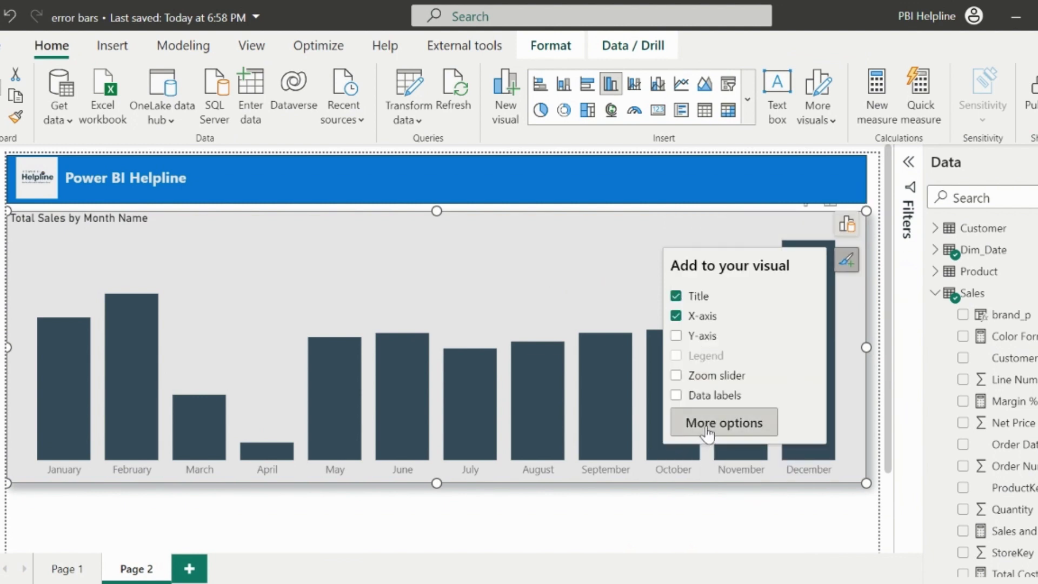
{"action": "left_click", "coordinate": [705, 427]}
{"action": "scroll", "coordinate": [989, 486], "scroll_direction": "down", "scroll_amount": 2}
{"action": "left_click", "coordinate": [967, 473]}
{"action": "scroll", "coordinate": [973, 482], "scroll_direction": "down", "scroll_amount": 2}
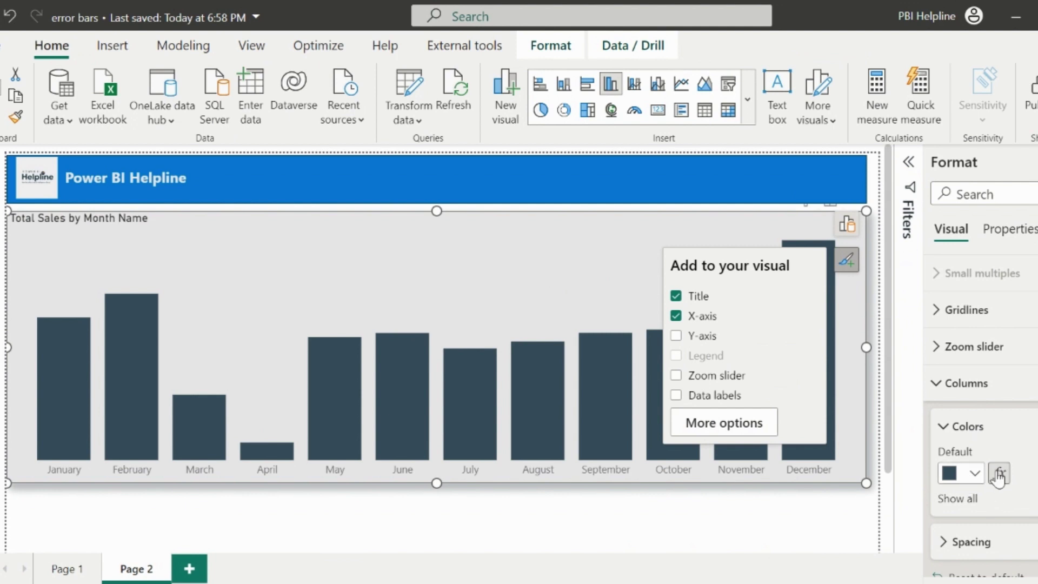
- Set the column colour to Field value based on the Color Format measure
{"action": "left_click", "coordinate": [998, 474]}
{"action": "left_click", "coordinate": [290, 111]}
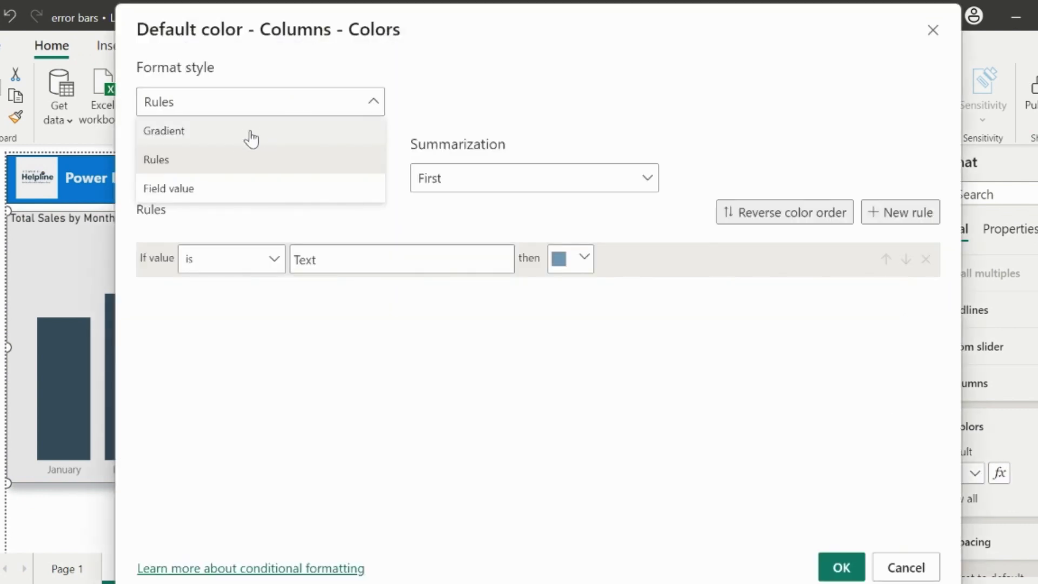
{"action": "left_click", "coordinate": [193, 182]}
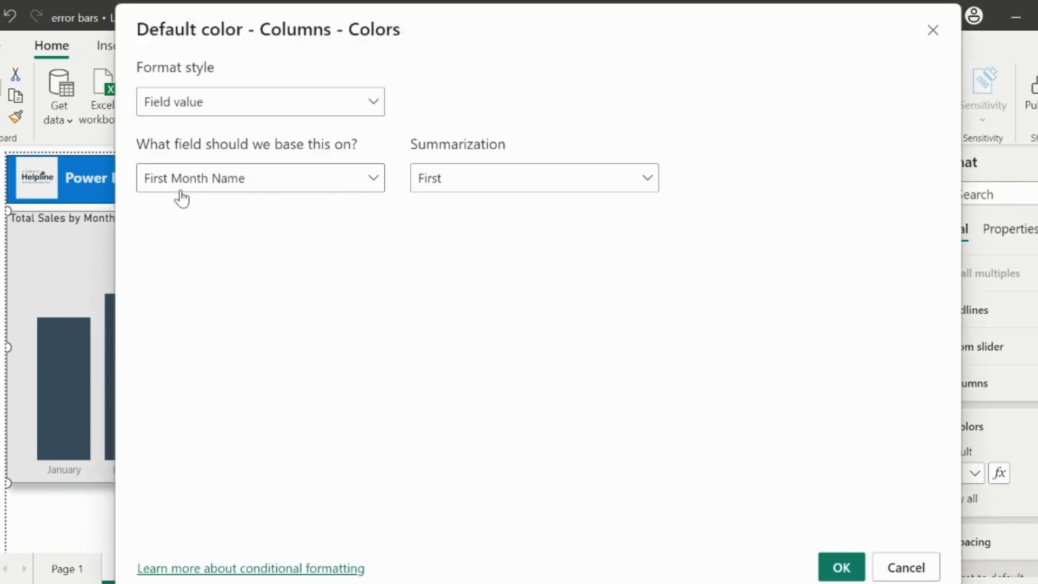
{"action": "left_click", "coordinate": [283, 187]}
{"action": "type", "text": "format"}
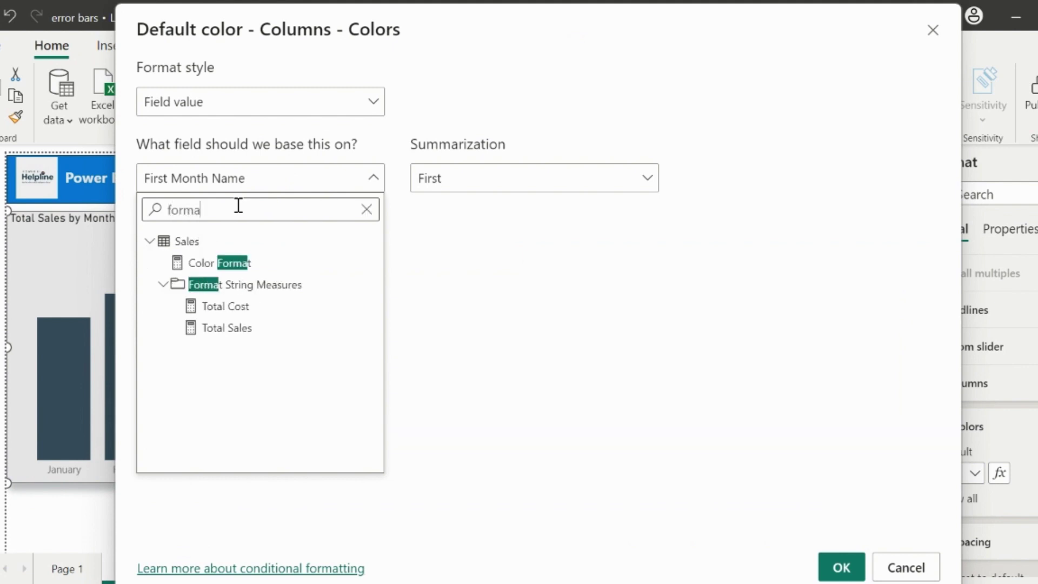
{"action": "left_click", "coordinate": [207, 263]}
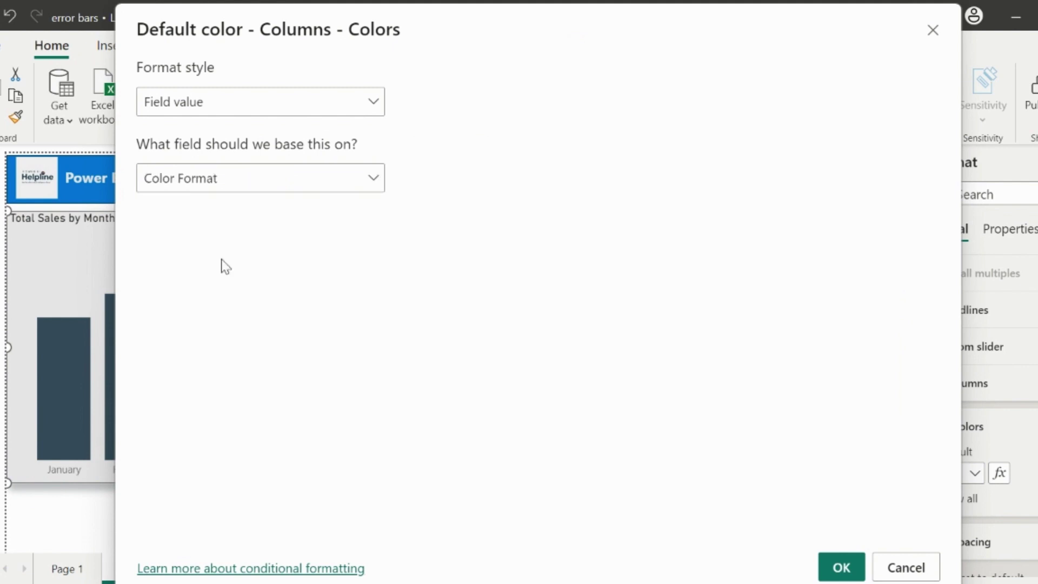
- Apply the Color Format colouring so March, April and July columns turn red
{"action": "left_click", "coordinate": [841, 565]}
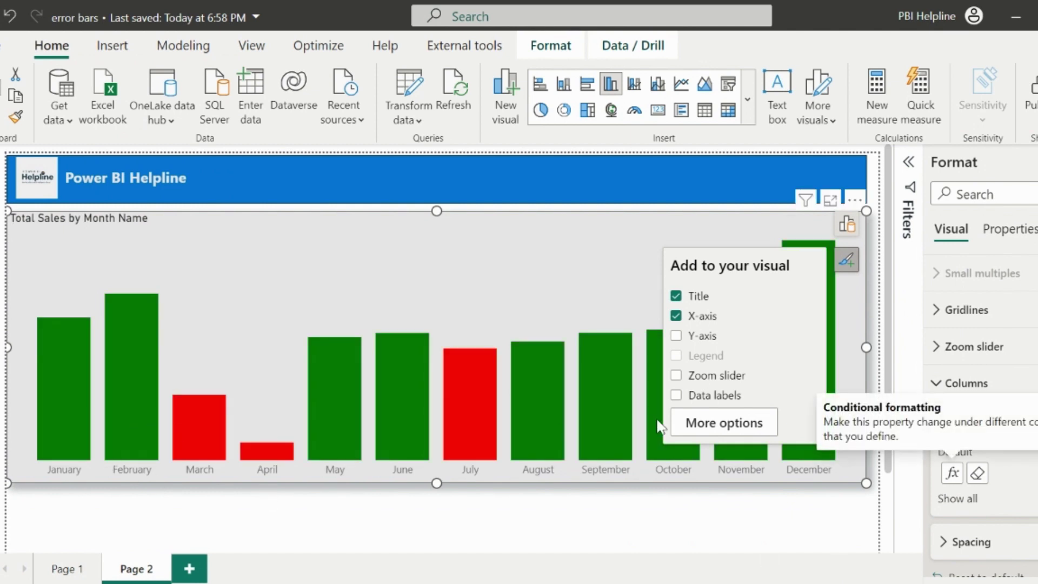
{"action": "mouse_move", "coordinate": [659, 421]}
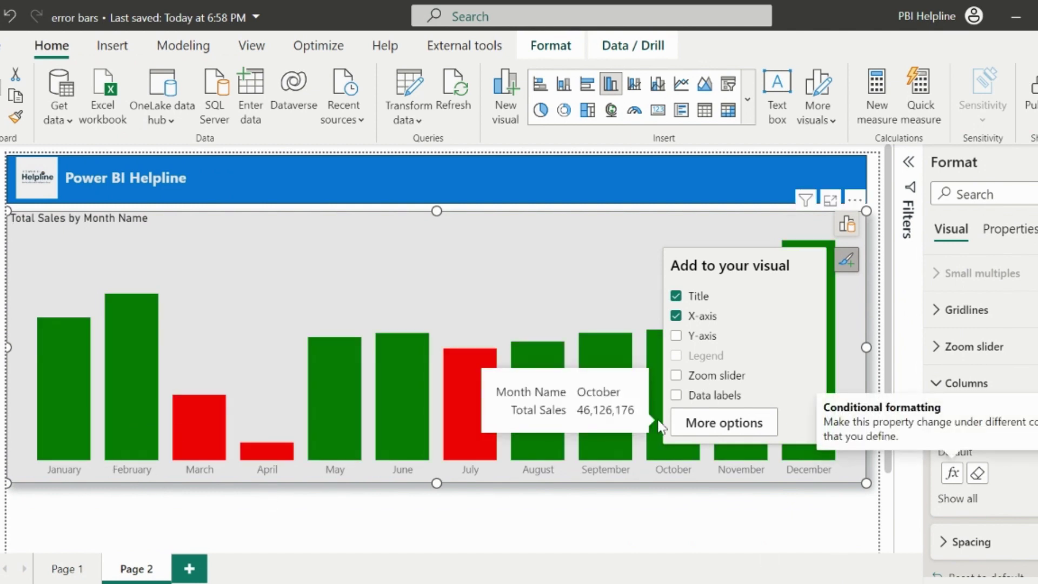
{"action": "left_click", "coordinate": [846, 223]}
{"action": "left_click", "coordinate": [802, 281]}
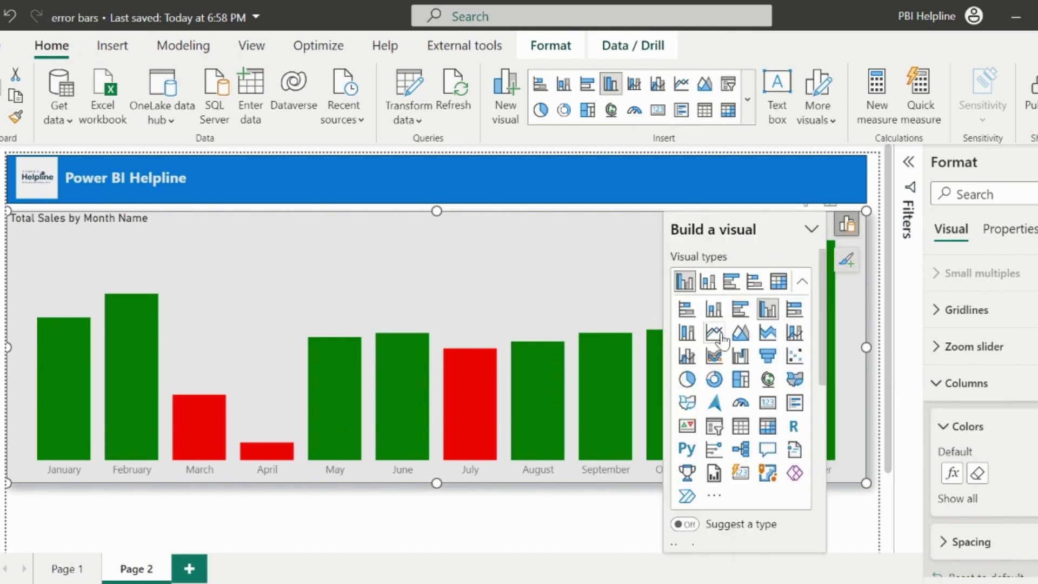
- Switch the column chart back to a line chart and deselect it to view the coloured markers
{"action": "left_click", "coordinate": [713, 335]}
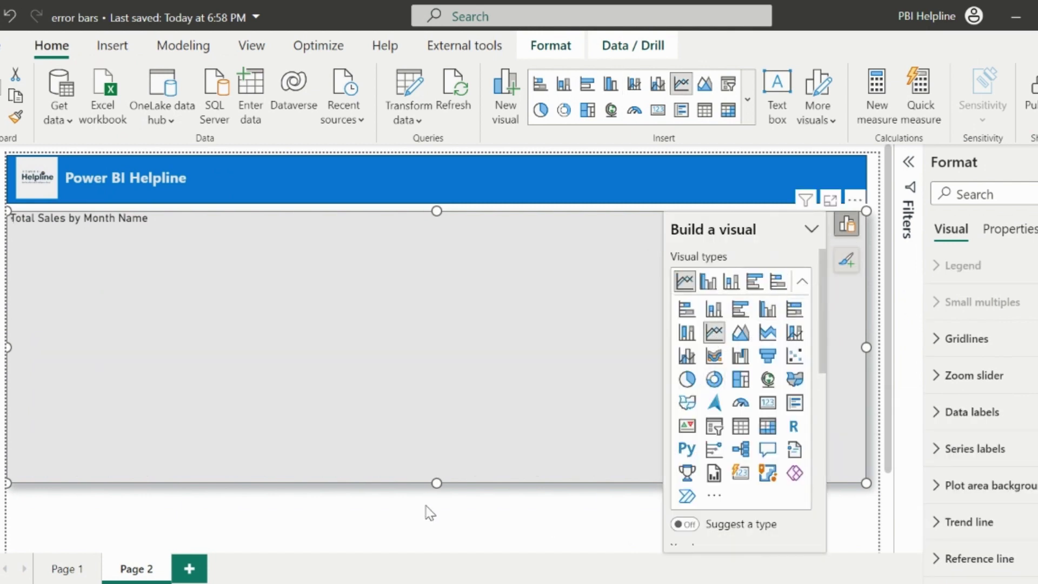
{"action": "left_click", "coordinate": [394, 530]}
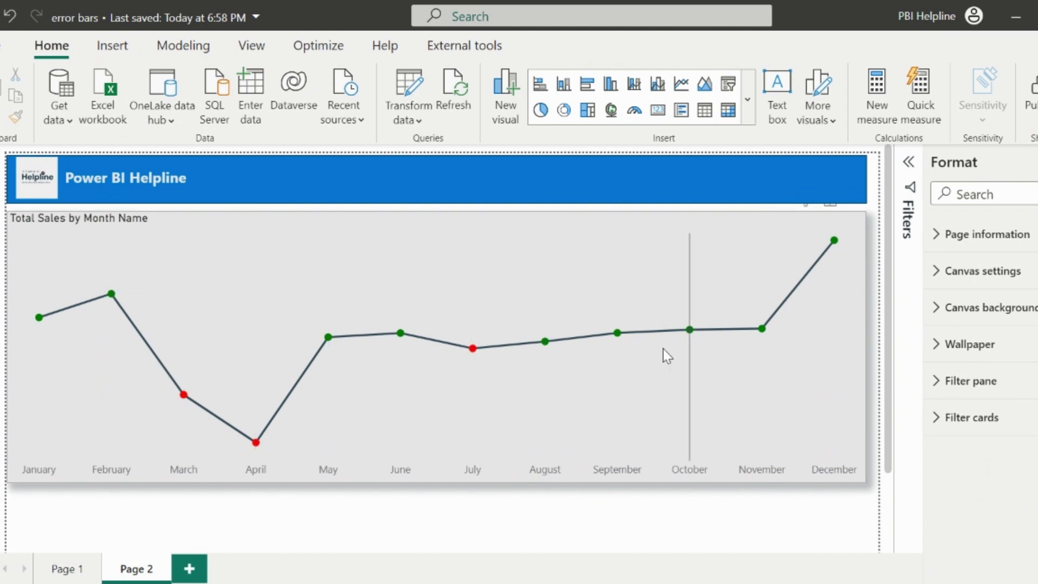
{"action": "mouse_move", "coordinate": [801, 349]}
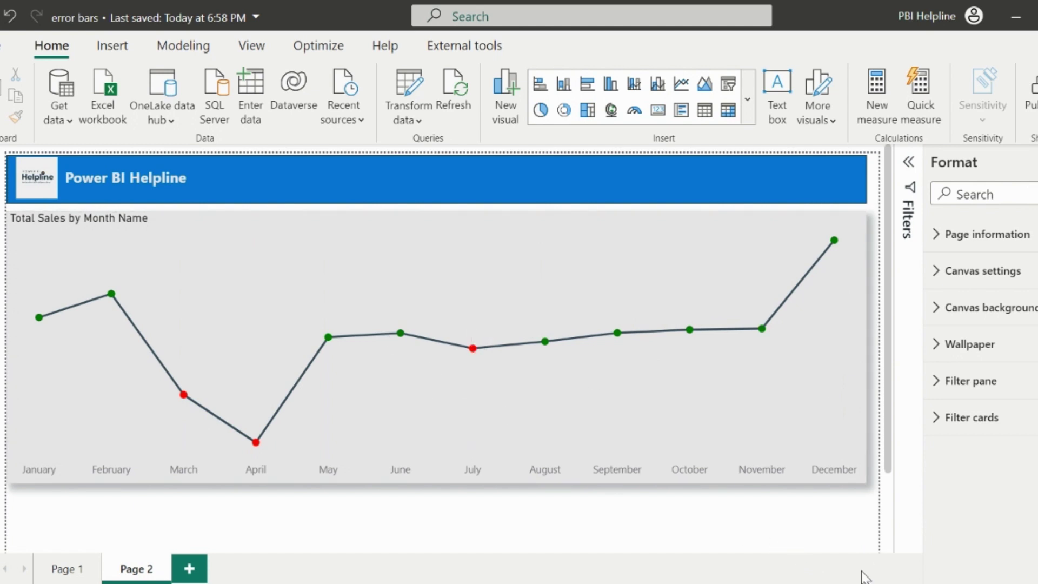
- Enable error bars for Total Sales on the line chart
{"action": "left_click", "coordinate": [861, 299]}
{"action": "left_click", "coordinate": [846, 259]}
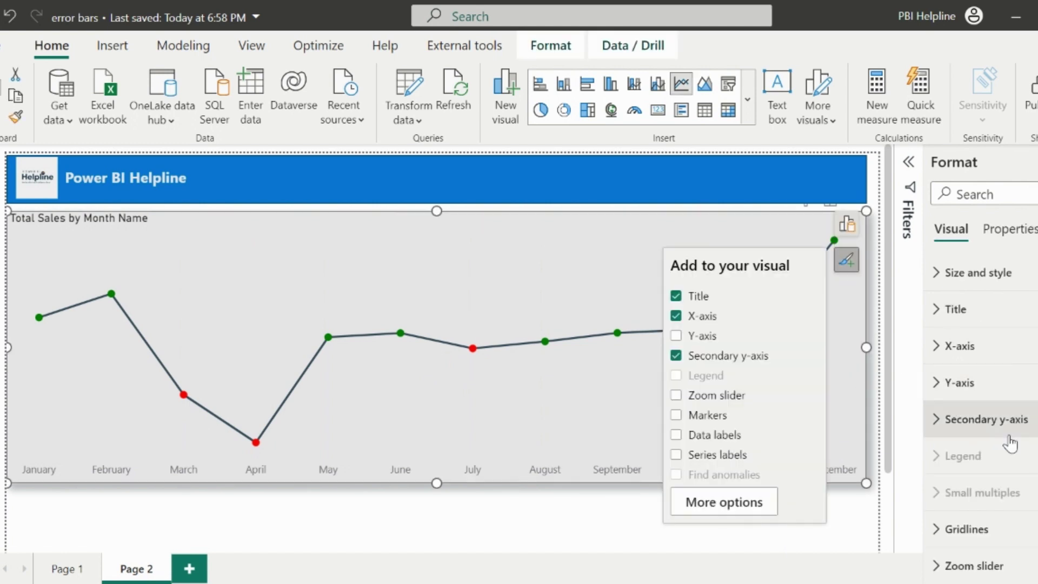
{"action": "left_click", "coordinate": [754, 503]}
{"action": "scroll", "coordinate": [1007, 476], "scroll_direction": "down", "scroll_amount": 7}
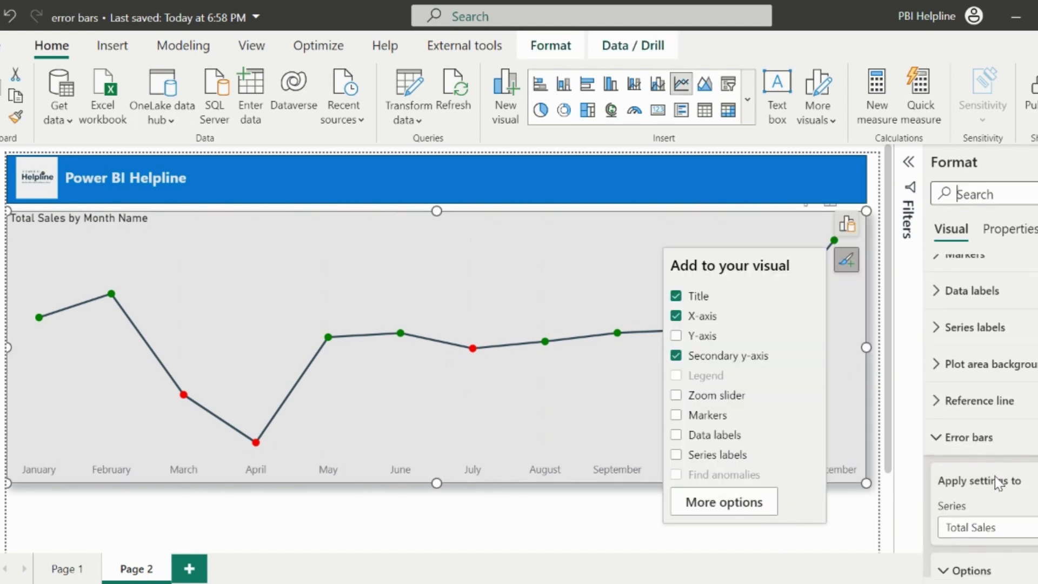
{"action": "scroll", "coordinate": [995, 476], "scroll_direction": "down", "scroll_amount": 2}
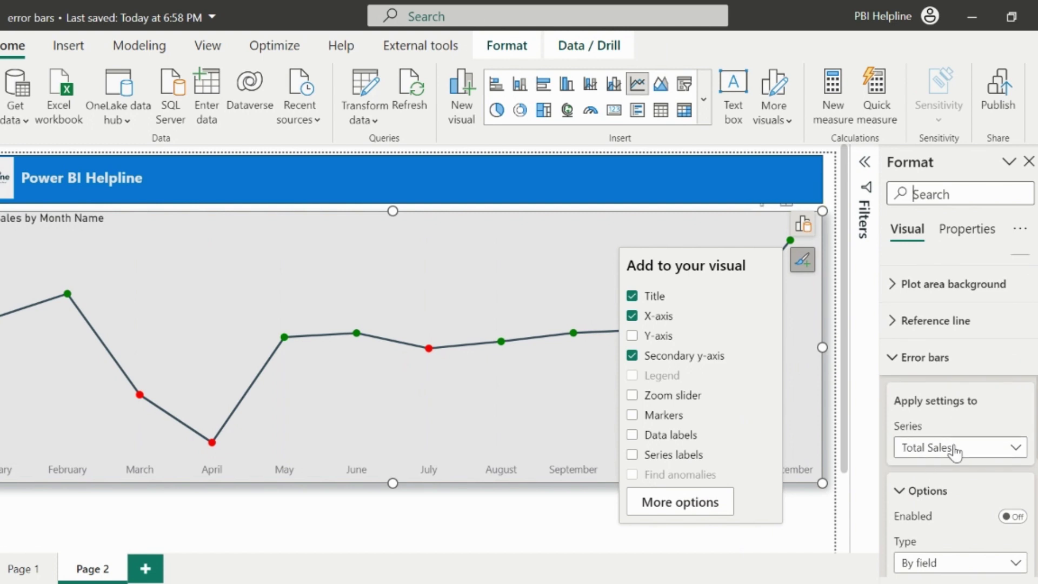
{"action": "scroll", "coordinate": [1011, 516], "scroll_direction": "down", "scroll_amount": 2}
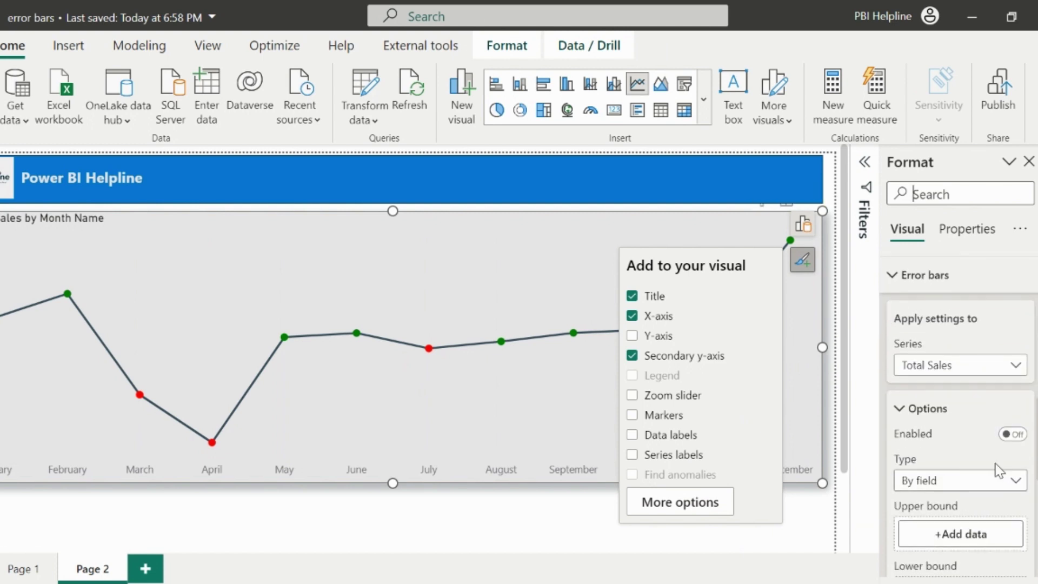
{"action": "left_click", "coordinate": [1011, 433]}
- Set the error bar type to By field after trying By percentage, and show the fields list
{"action": "scroll", "coordinate": [977, 458], "scroll_direction": "down", "scroll_amount": 2}
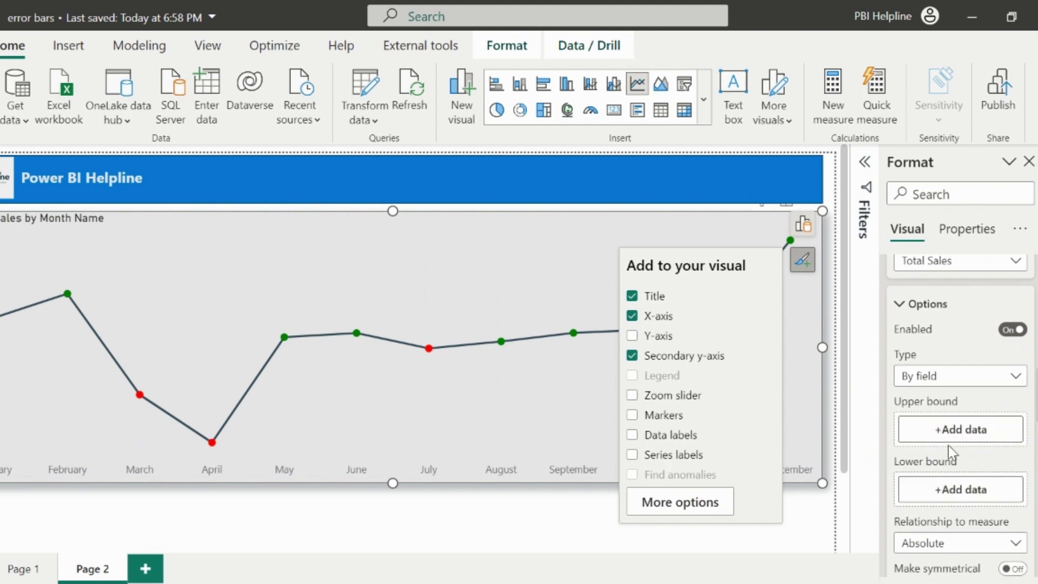
{"action": "left_click", "coordinate": [946, 381]}
{"action": "left_click", "coordinate": [926, 421]}
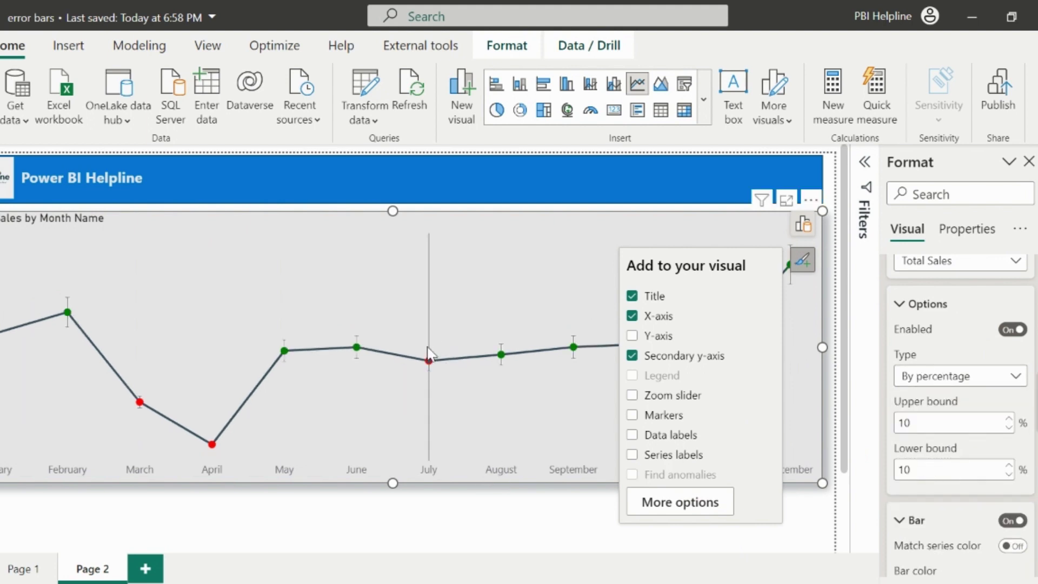
{"action": "left_click", "coordinate": [973, 382]}
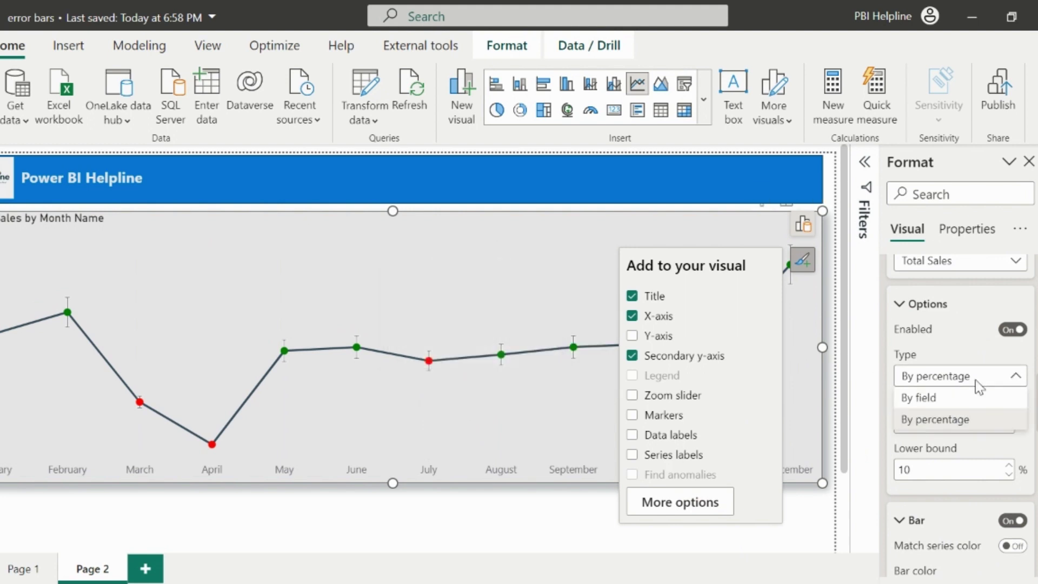
{"action": "left_click", "coordinate": [937, 401]}
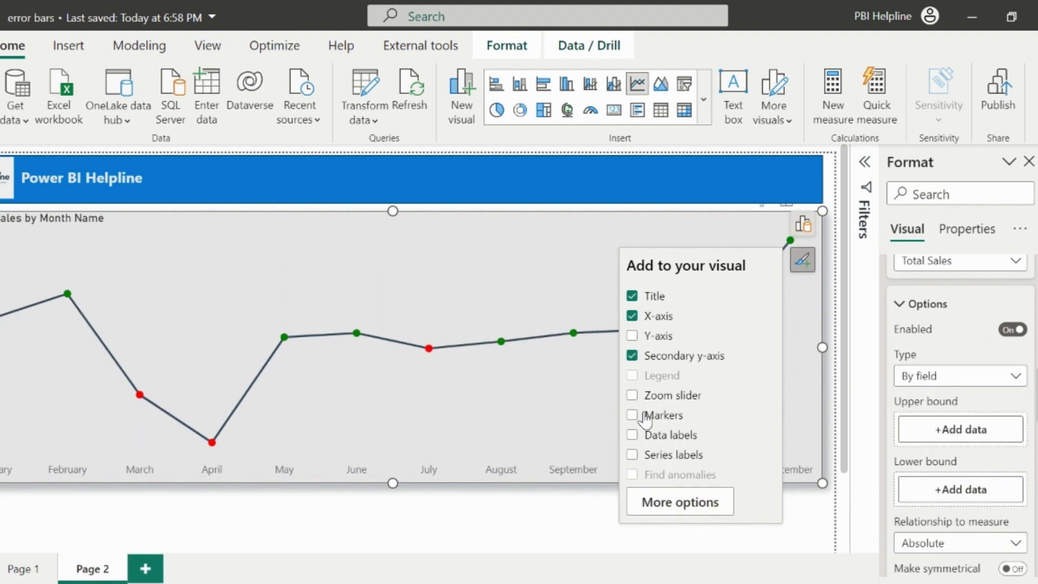
{"action": "left_click", "coordinate": [961, 429]}
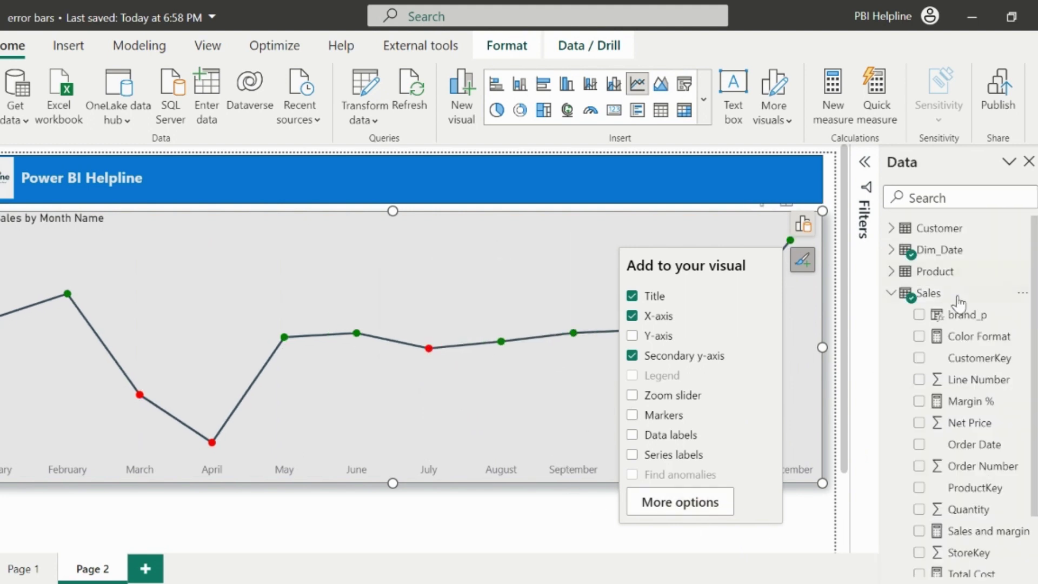
- Start a new Sales measure named Upper band with a _rank variable
{"action": "right_click", "coordinate": [928, 293]}
{"action": "left_click", "coordinate": [967, 311]}
{"action": "type", "text": "Upper ba"}
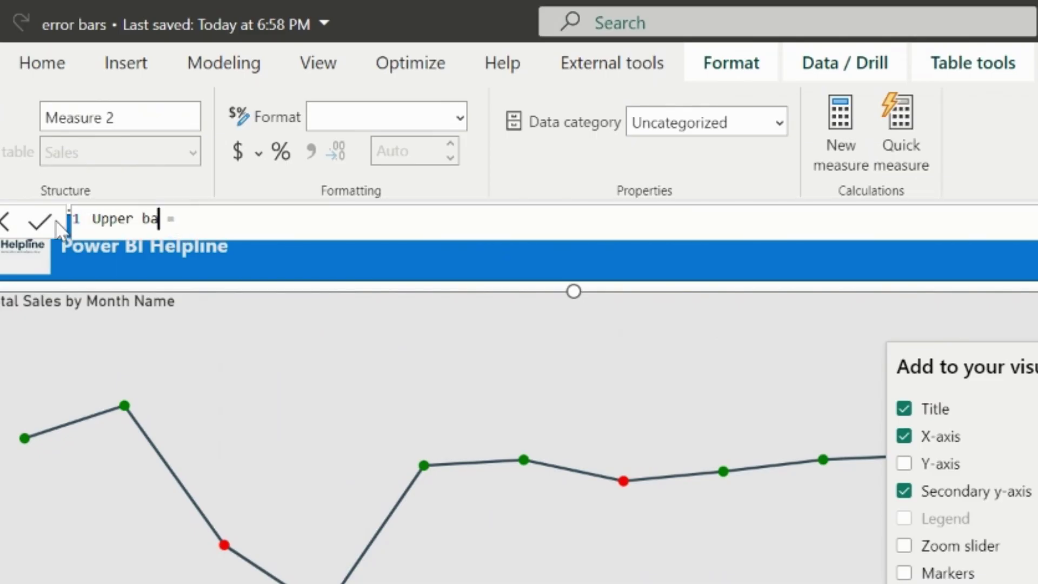
{"action": "type", "text": "nd"}
{"action": "key", "text": "shift+Return"}
{"action": "type", "text": "VAR"}
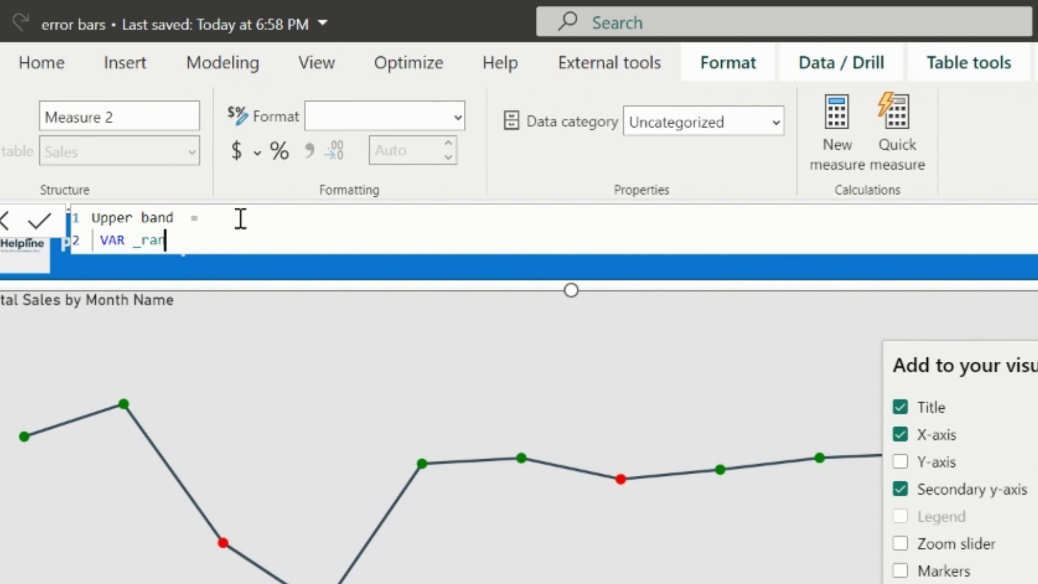
{"action": "type", "text": " _rank ="}
{"action": "key", "text": "shift+Return"}
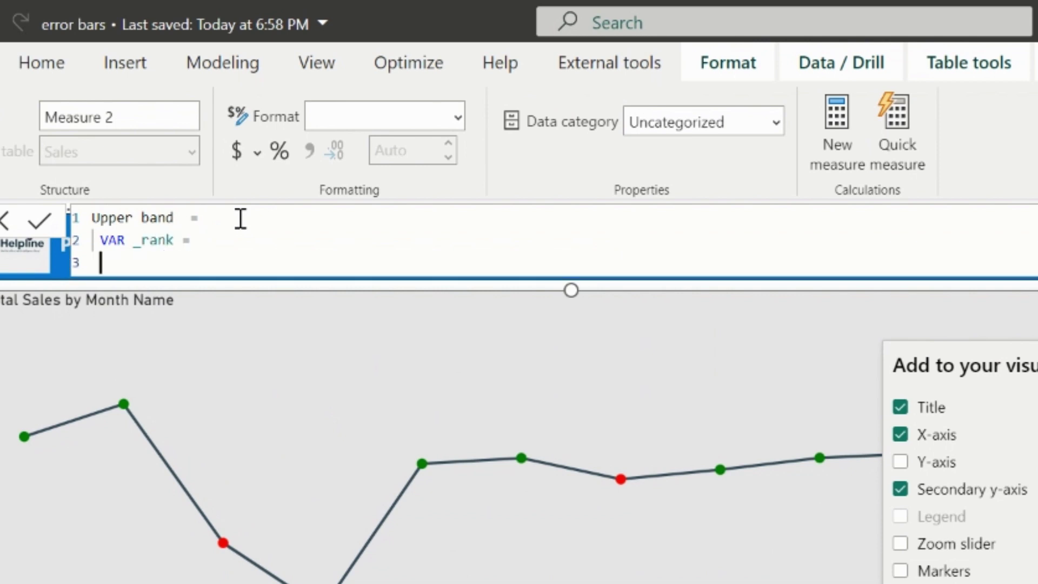
- Define _rank as RANKX(ALLSELECTED(Dim_Date[Month], Dim_Date[Month Name]), [Total Sales],, DESC)
{"action": "type", "text": "rankx"}
{"action": "key", "text": "Tab"}
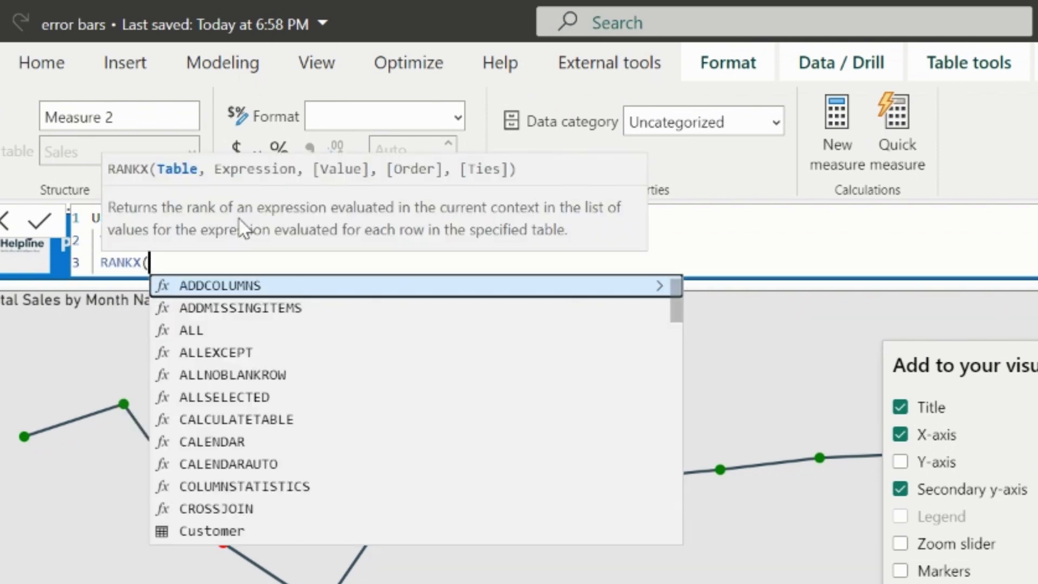
{"action": "key", "text": "shift+Return"}
{"action": "type", "text": "alls"}
{"action": "key", "text": "Tab"}
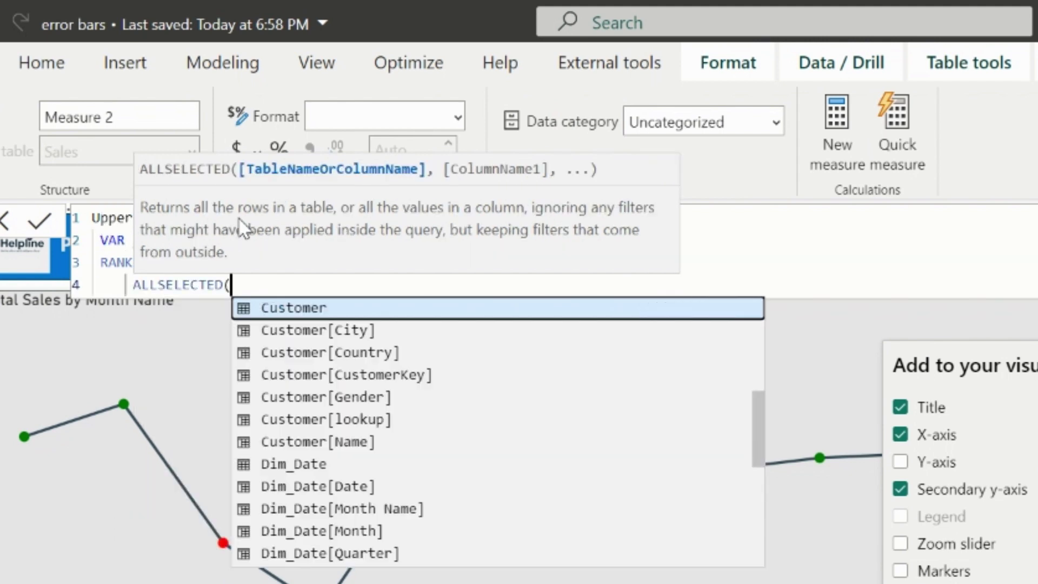
{"action": "type", "text": "month"}
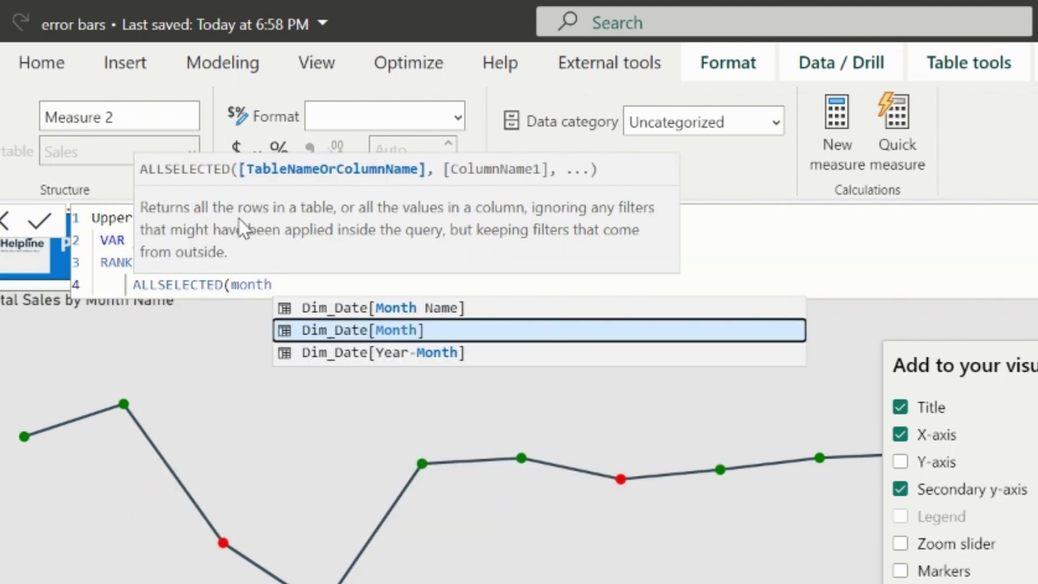
{"action": "key", "text": "Tab"}
{"action": "type", "text": ",month"}
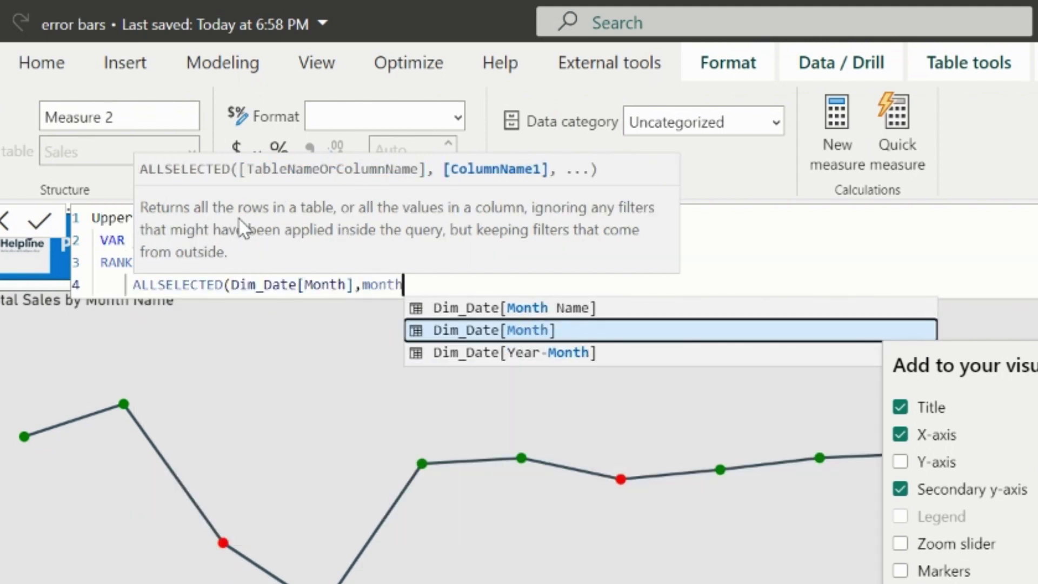
{"action": "key", "text": "Up"}
{"action": "key", "text": "Tab"}
{"action": "type", "text": ")"}
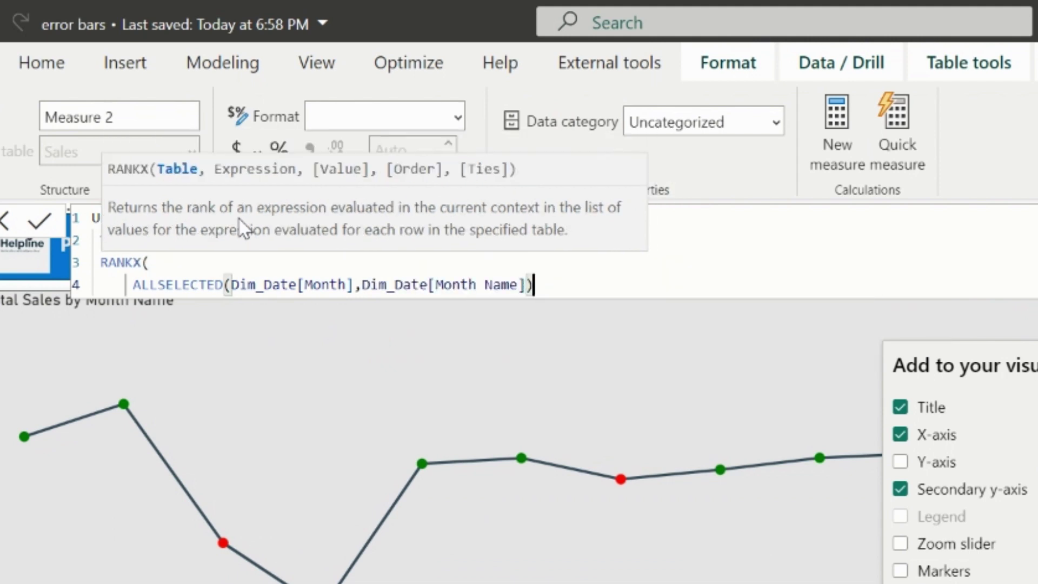
{"action": "type", "text": ","}
{"action": "key", "text": "shift+Return"}
{"action": "type", "text": "tot"}
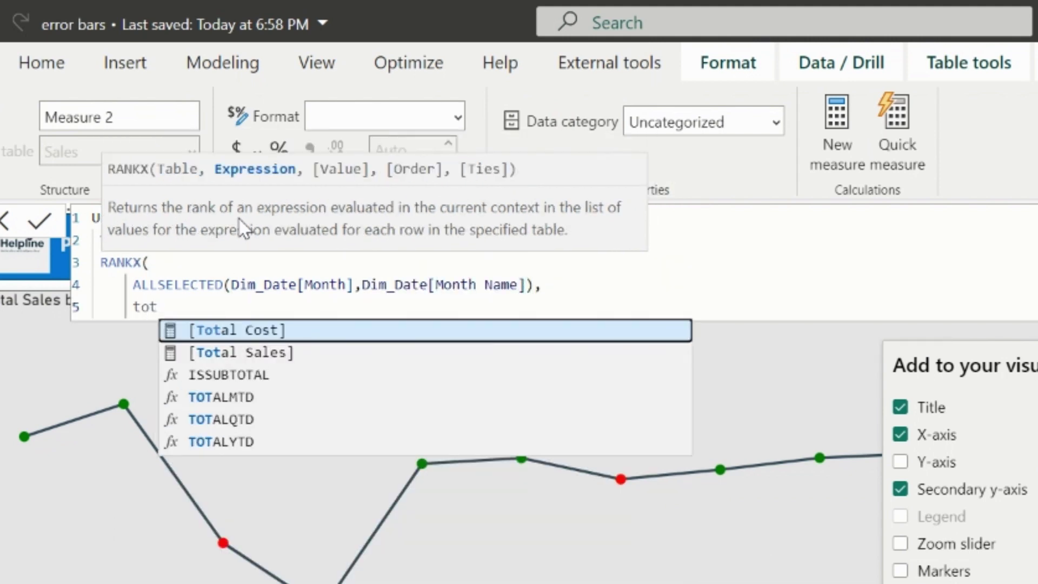
{"action": "key", "text": "Down"}
{"action": "key", "text": "Tab"}
{"action": "type", "text": ",,"}
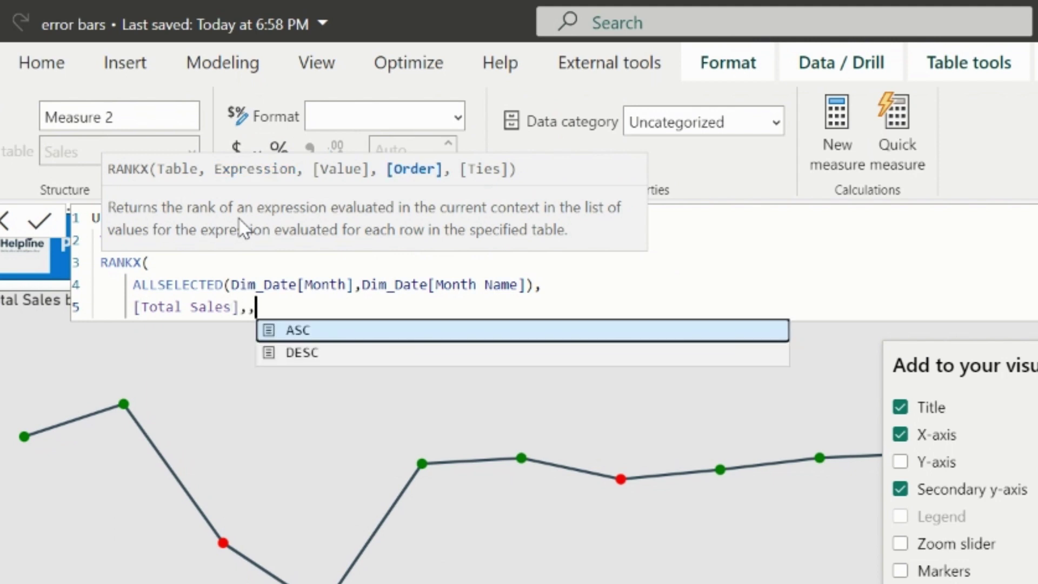
{"action": "key", "text": "Down"}
{"action": "key", "text": "Tab"}
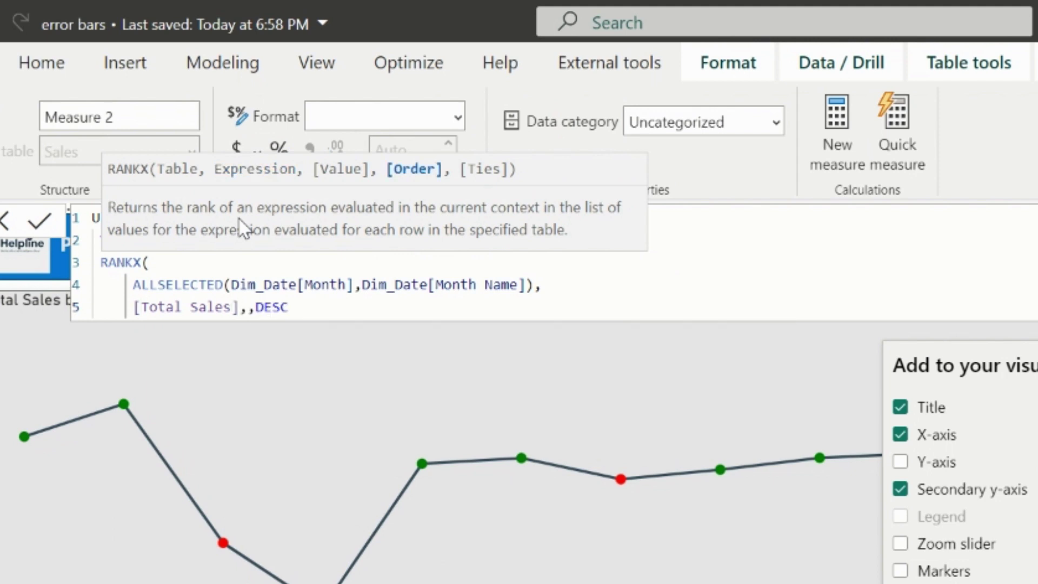
{"action": "key", "text": "Return"}
{"action": "type", "text": ")"}
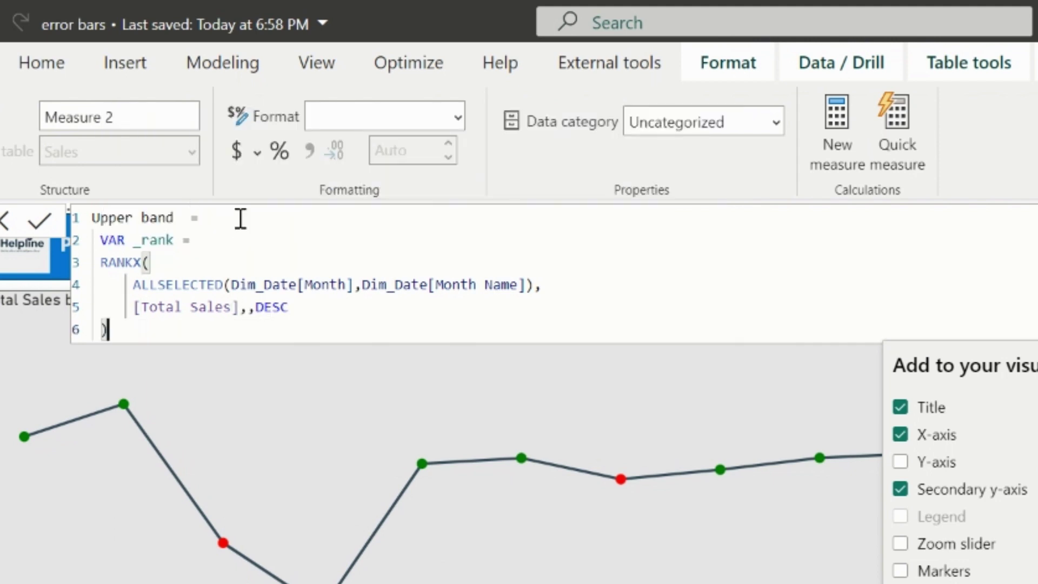
- Return IF(ISEVEN(_rank), [Total Sales]*1.4, BLANK()), commit the measure, and select its formula
{"action": "key", "text": "Return"}
{"action": "type", "text": "RETURN"}
{"action": "key", "text": "Return"}
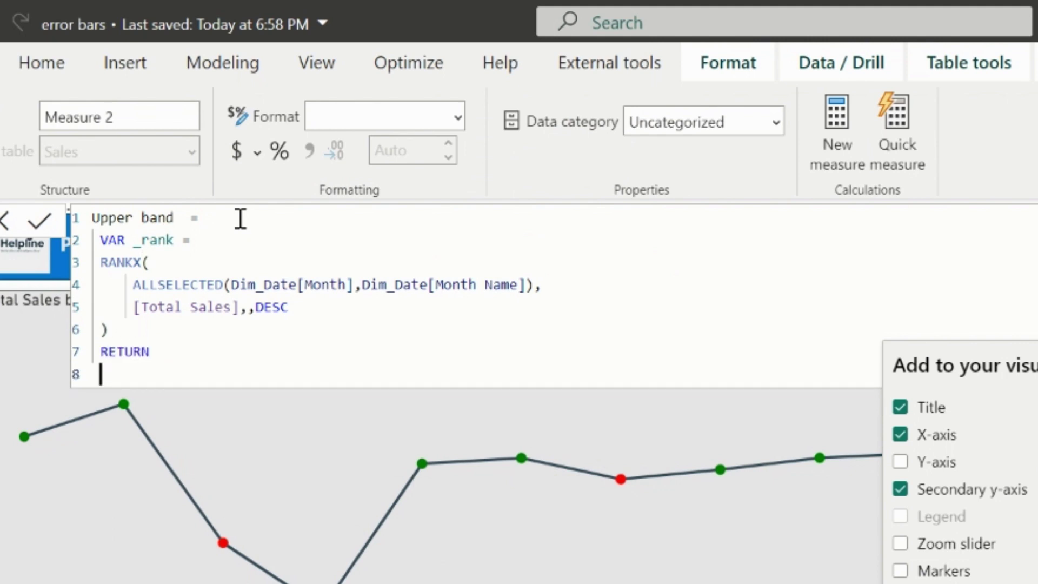
{"action": "type", "text": "IF("}
{"action": "key", "text": "Return"}
{"action": "type", "text": "ISEVEN(_rank),"}
{"action": "key", "text": "Return"}
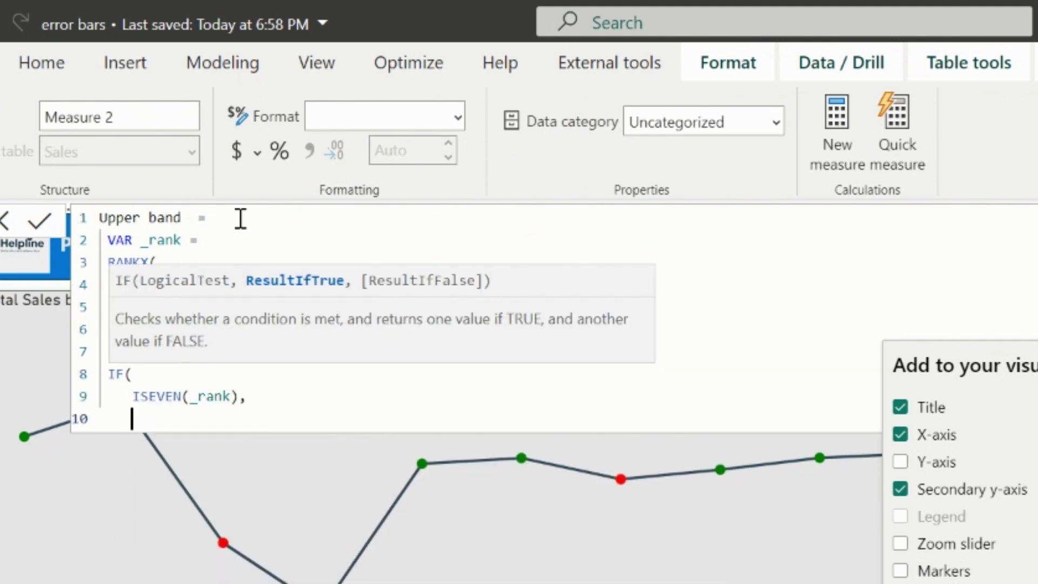
{"action": "type", "text": "total"}
{"action": "key", "text": "Down"}
{"action": "key", "text": "Tab"}
{"action": "type", "text": "*1.4, "}
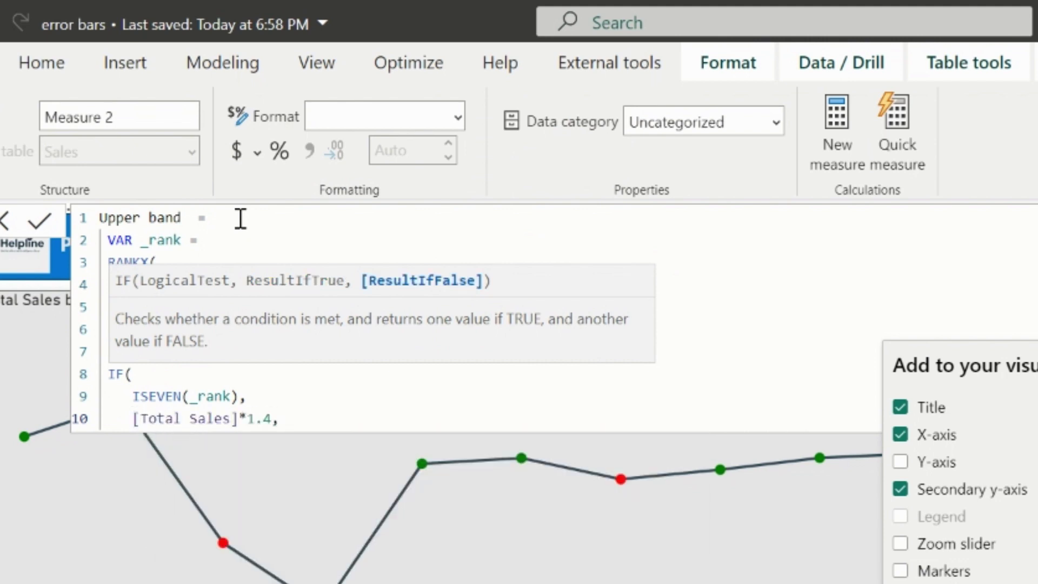
{"action": "type", "text": "bla"}
{"action": "key", "text": "Tab"}
{"action": "type", "text": ")"}
{"action": "key", "text": "shift+Return"}
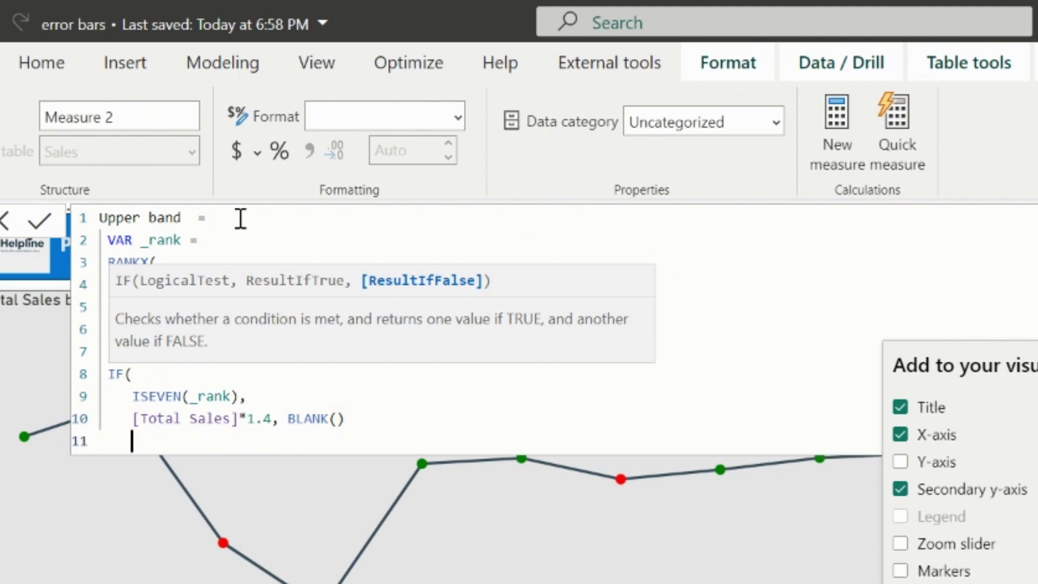
{"action": "type", "text": ")"}
{"action": "key", "text": "Return"}
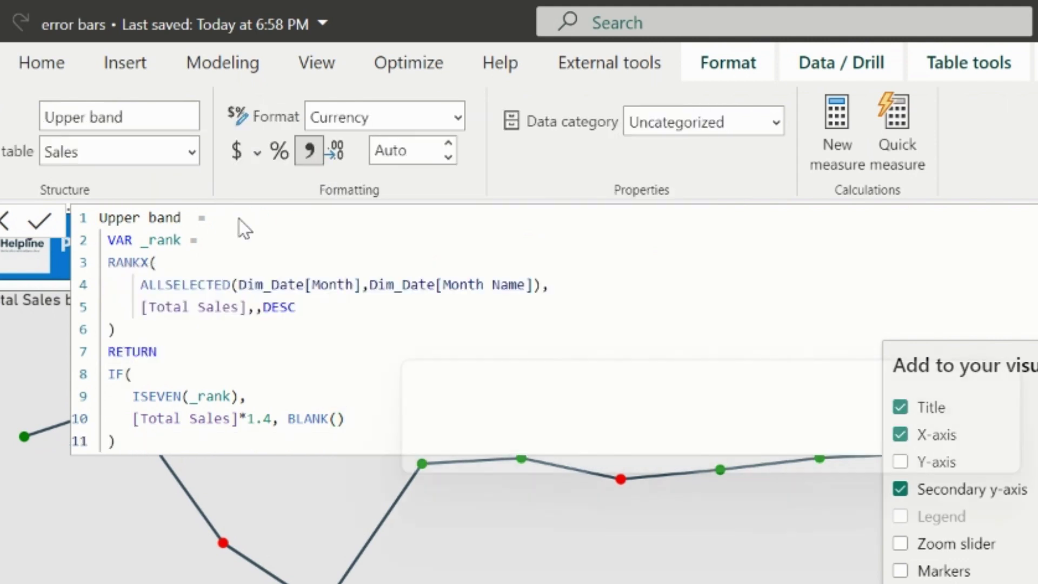
{"action": "left_click_drag", "start_coordinate": [125, 441], "coordinate": [104, 278]}
- Create a new measure from the copied band formula and name it Lower band
{"action": "key", "text": "ctrl+c"}
{"action": "left_click_drag", "start_coordinate": [105, 278], "coordinate": [85, 217]}
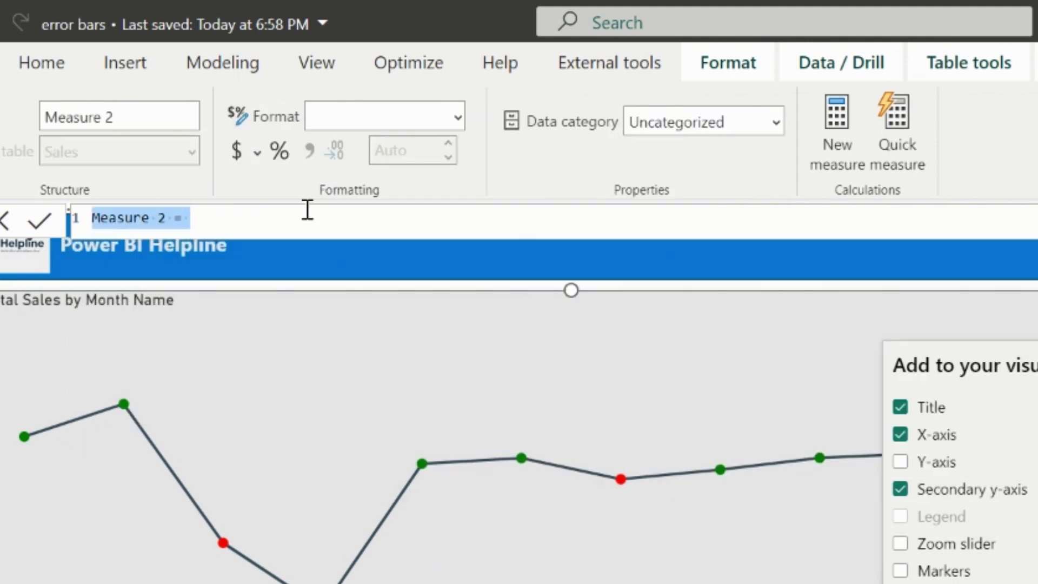
{"action": "key", "text": "ctrl+v"}
{"action": "type", "text": "Lower"}
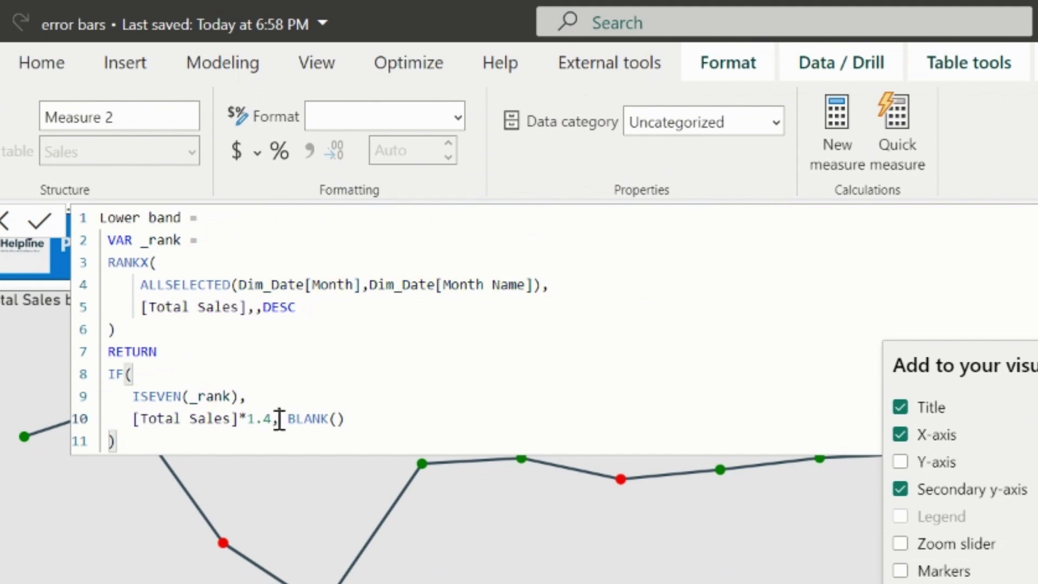
- Change its IF results to BLANK() and [Total Sales]*0.6, then commit the measure
{"action": "left_click_drag", "start_coordinate": [279, 420], "coordinate": [135, 419]}
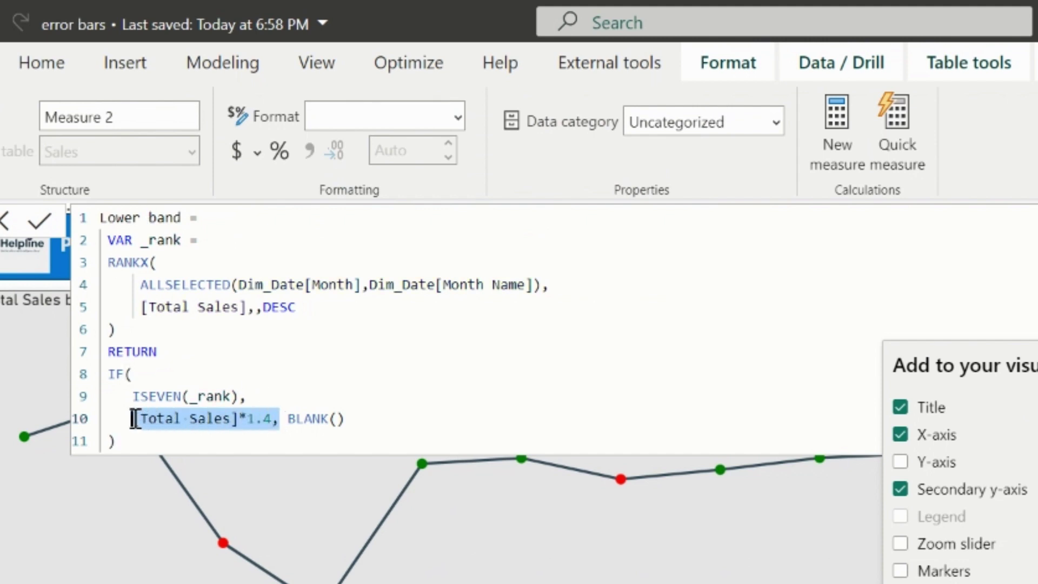
{"action": "key", "text": "BackSpace"}
{"action": "left_click", "coordinate": [221, 418]}
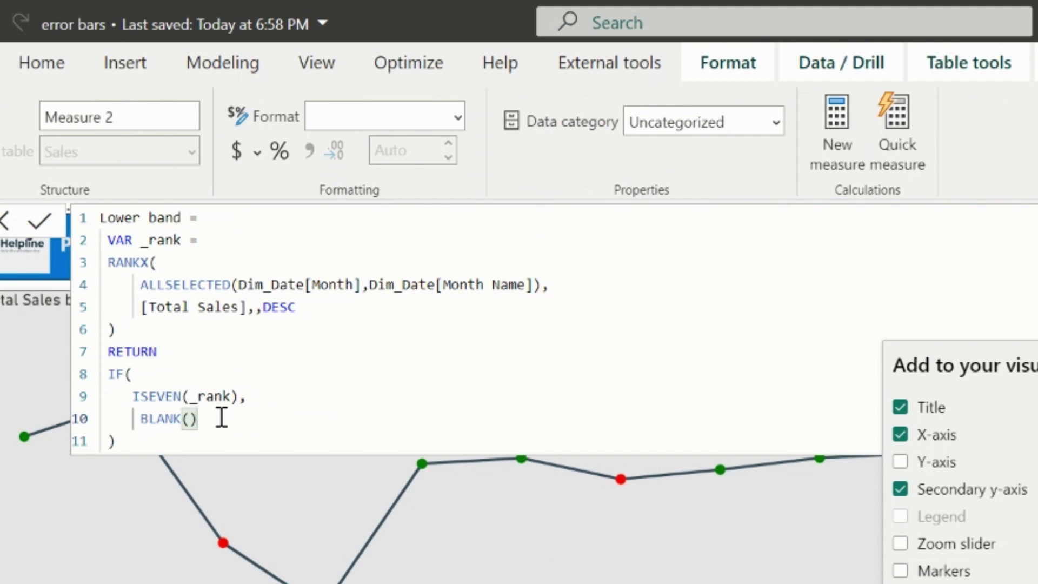
{"action": "type", "text": ","}
{"action": "key", "text": "ctrl+v"}
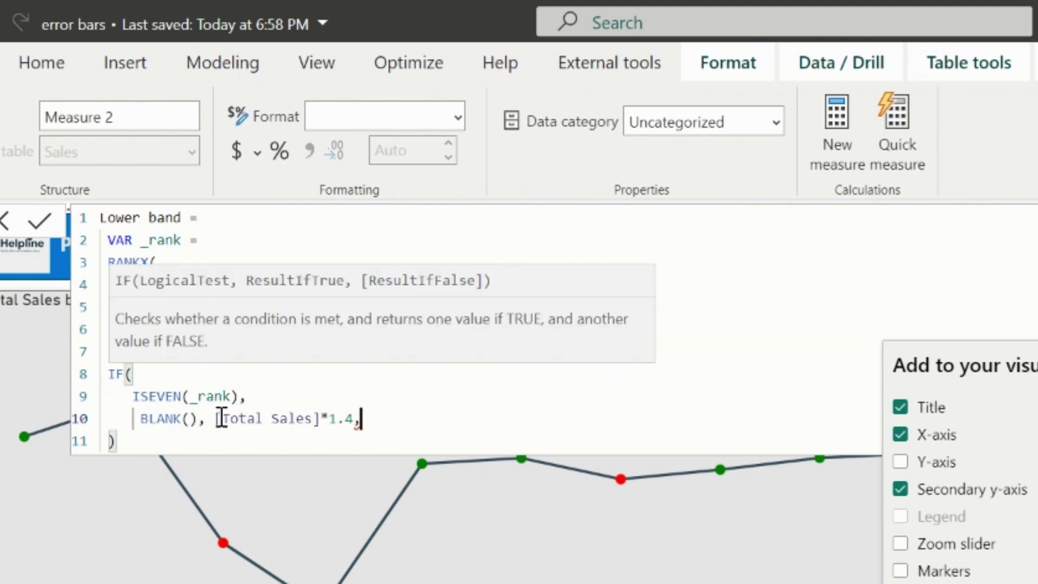
{"action": "key", "text": "BackSpace"}
{"action": "key", "text": "BackSpace"}
{"action": "key", "text": "BackSpace"}
{"action": "key", "text": "BackSpace"}
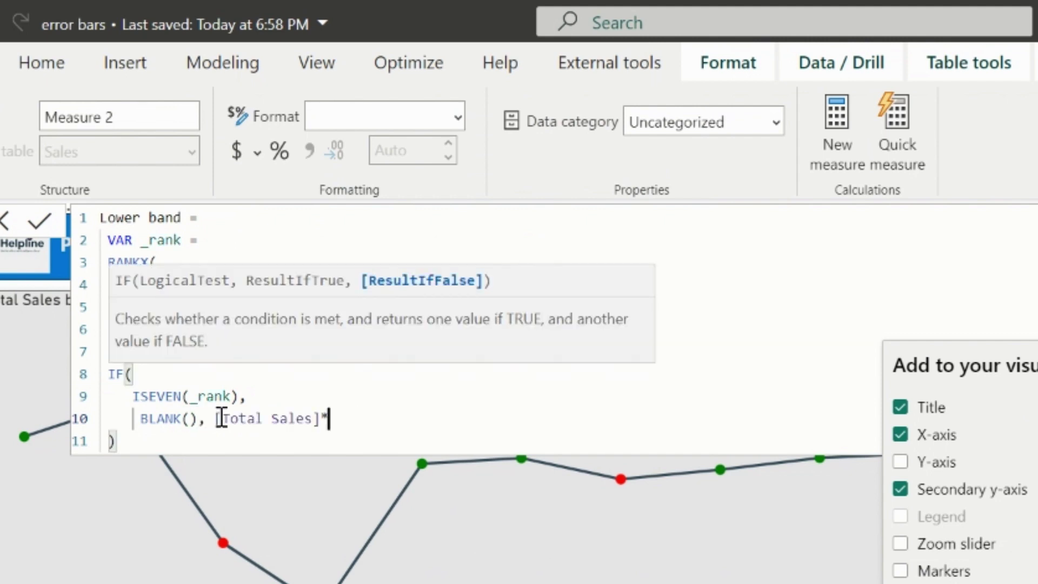
{"action": "type", "text": "0.6"}
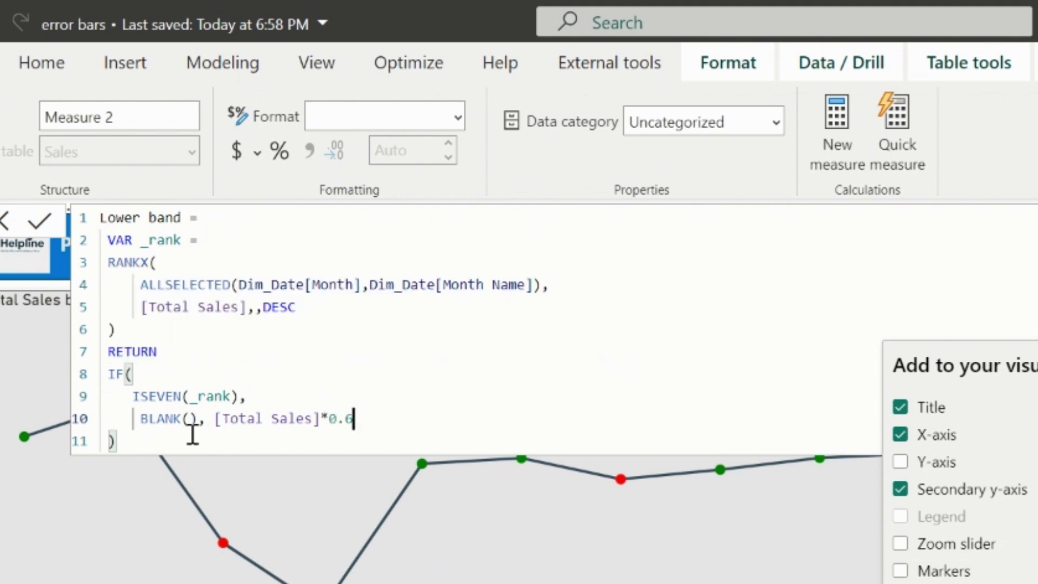
{"action": "left_click", "coordinate": [34, 222]}
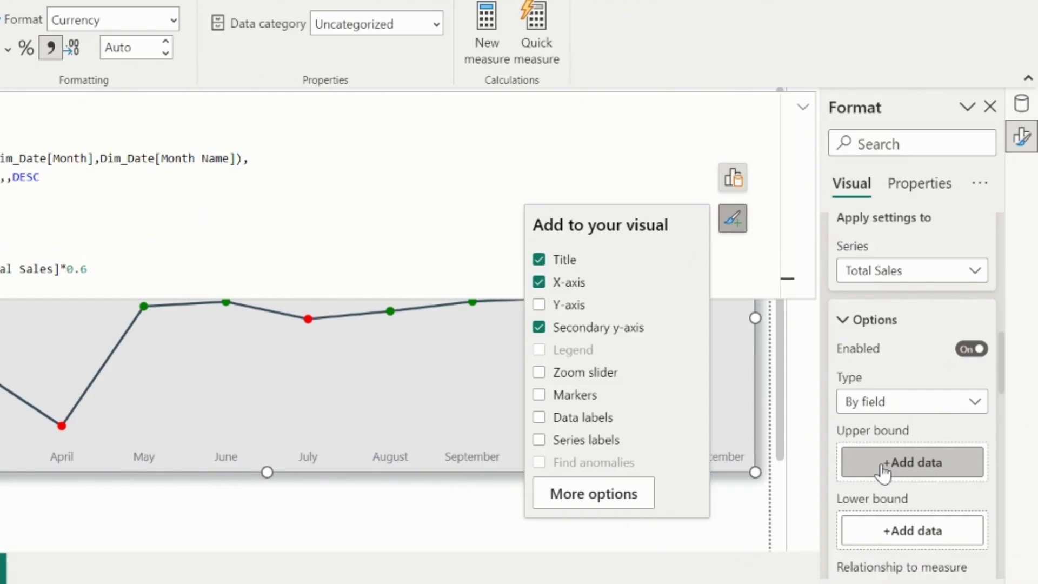
- Set the error bar Upper bound to Upper band and Lower bound to Lower band
{"action": "left_click", "coordinate": [886, 462]}
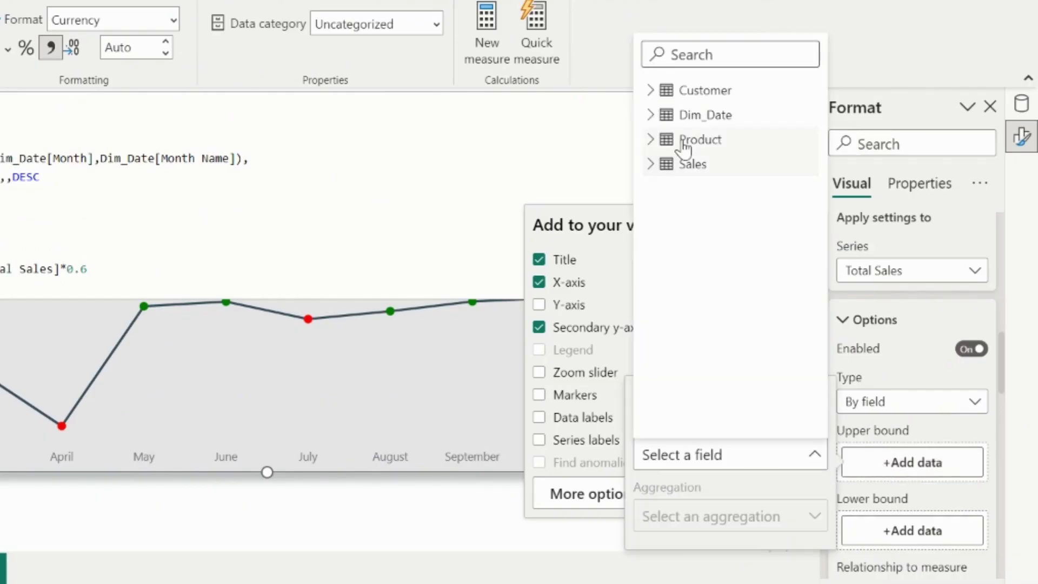
{"action": "left_click", "coordinate": [650, 164]}
{"action": "type", "text": "upp"}
{"action": "left_click", "coordinate": [721, 111]}
{"action": "left_click", "coordinate": [891, 532]}
{"action": "type", "text": "lowe"}
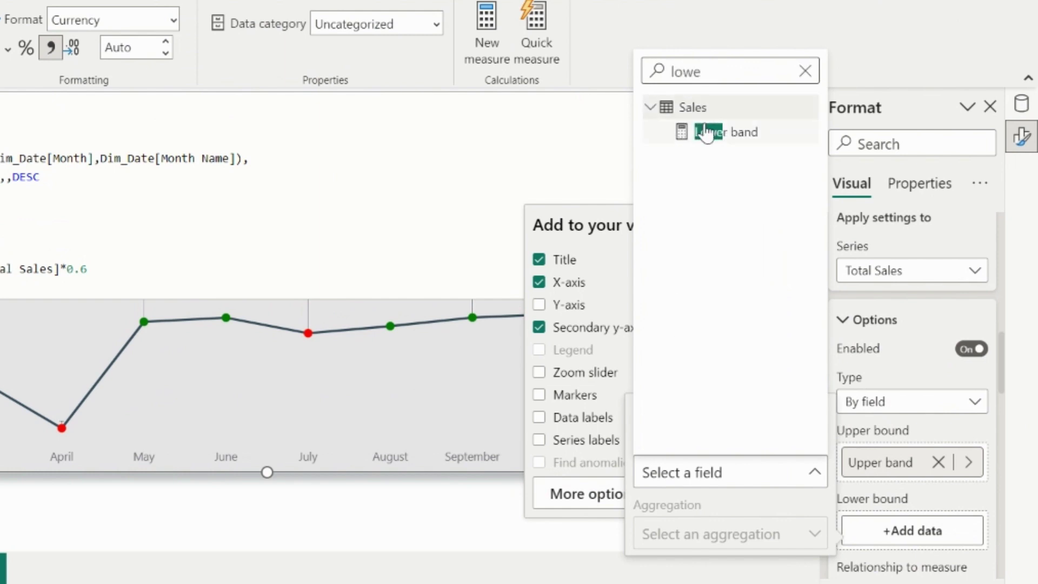
{"action": "left_click", "coordinate": [707, 131]}
{"action": "left_click", "coordinate": [456, 518]}
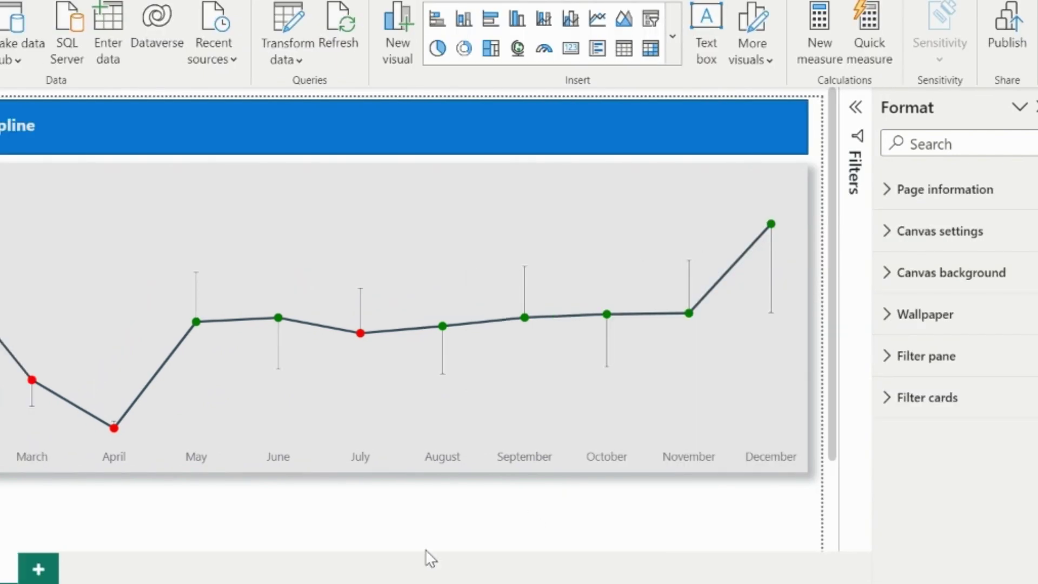
- Turn on error labels so each bar shows its band value
{"action": "left_click", "coordinate": [775, 289]}
{"action": "left_click", "coordinate": [785, 218]}
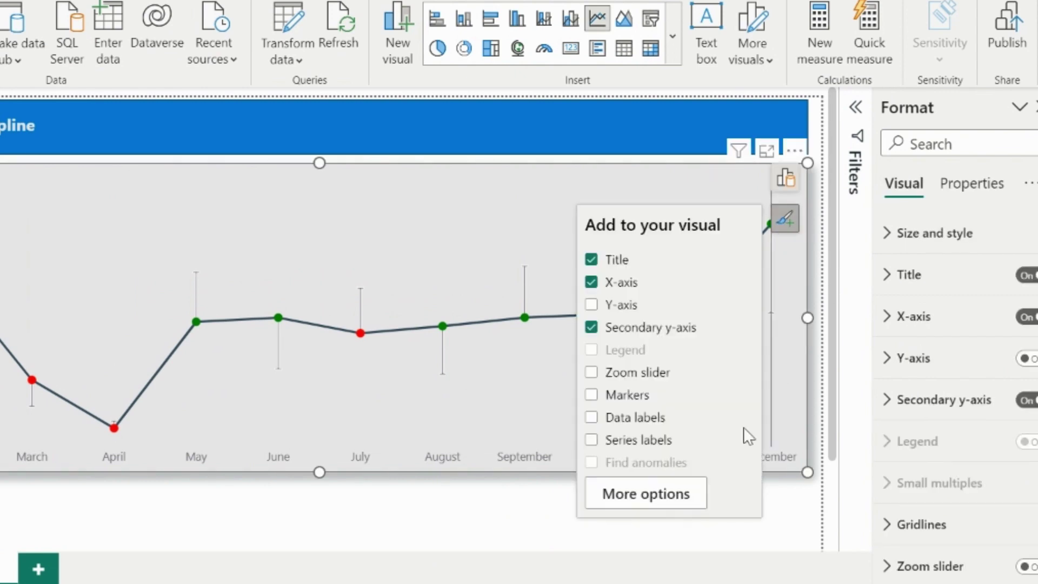
{"action": "scroll", "coordinate": [927, 479], "scroll_direction": "down", "scroll_amount": 10}
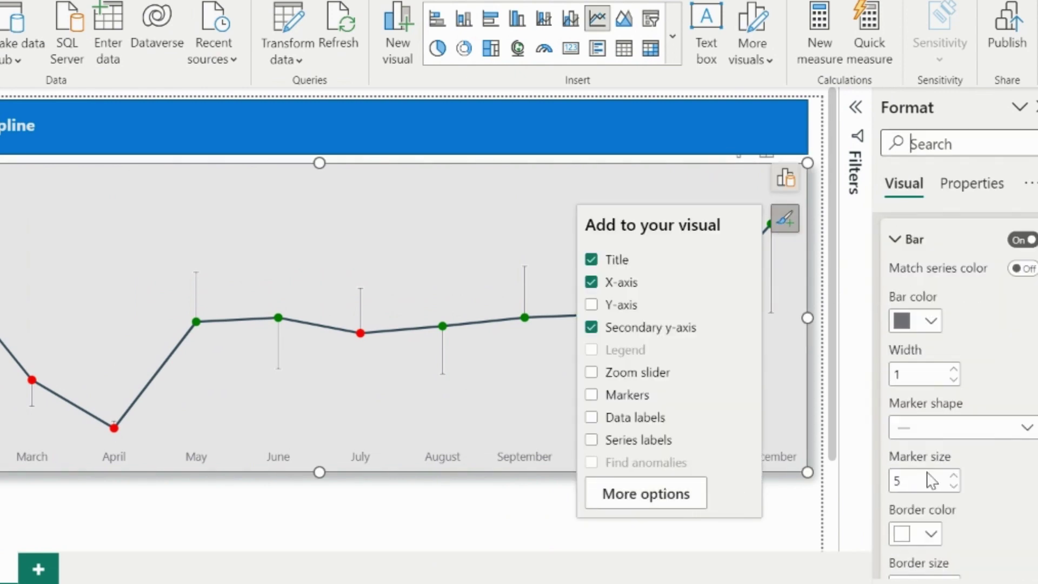
{"action": "scroll", "coordinate": [926, 479], "scroll_direction": "down", "scroll_amount": 5}
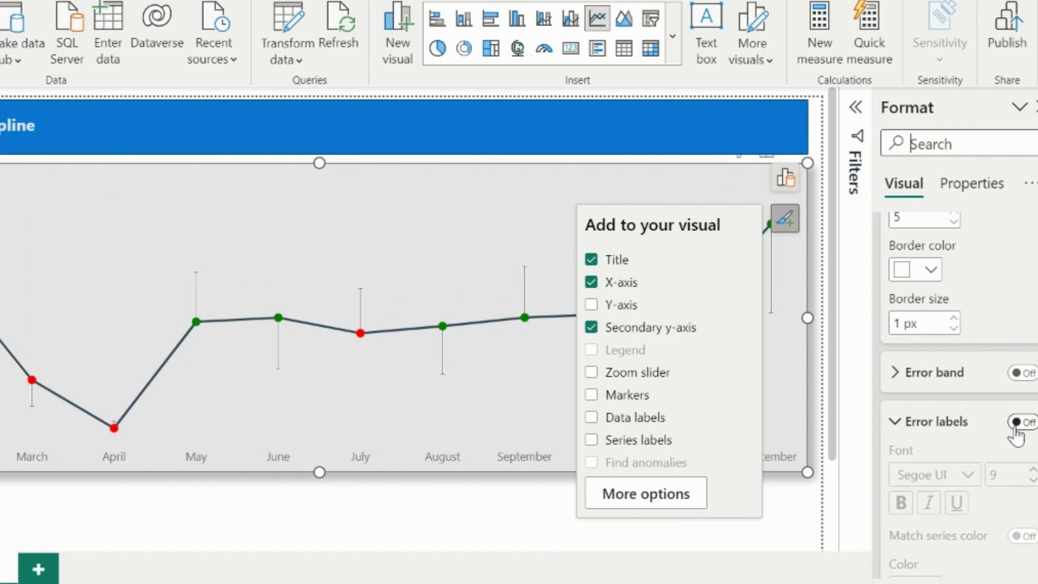
{"action": "left_click", "coordinate": [1015, 426]}
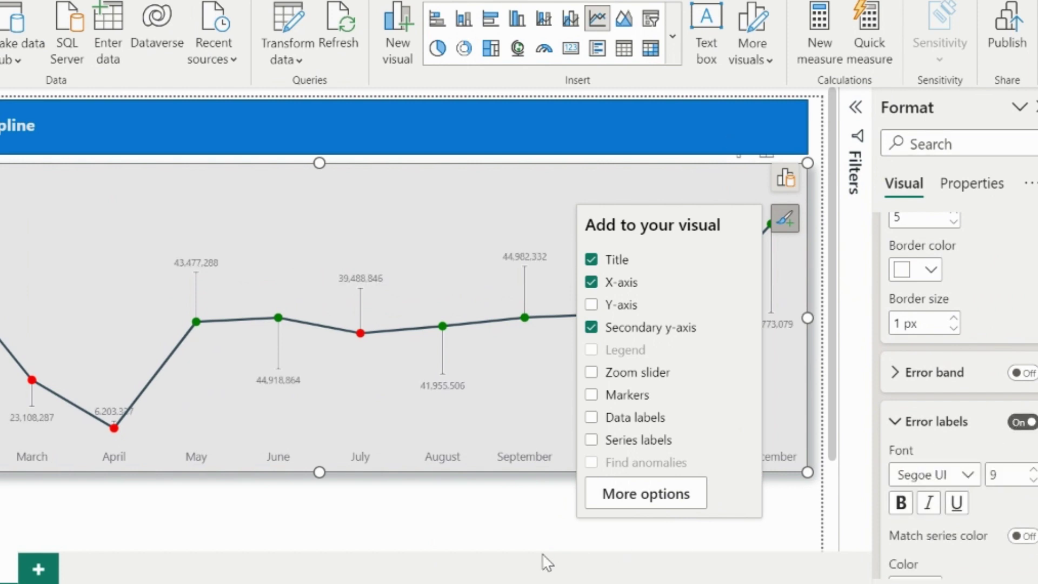
{"action": "left_click", "coordinate": [503, 526]}
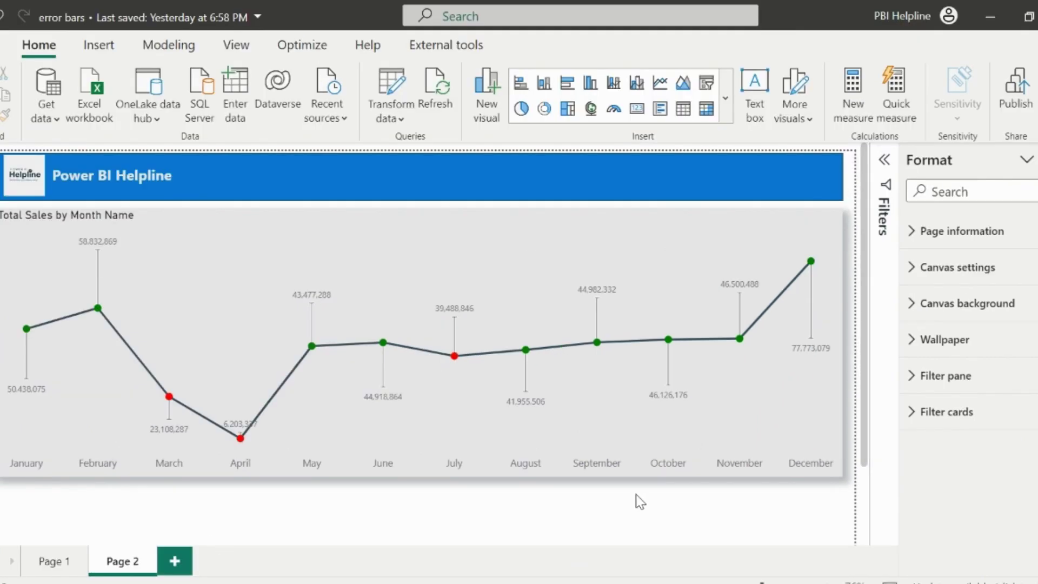
- Toggle the line chart's Data labels on and back off, leaving point labels hidden
{"action": "left_click", "coordinate": [627, 202]}
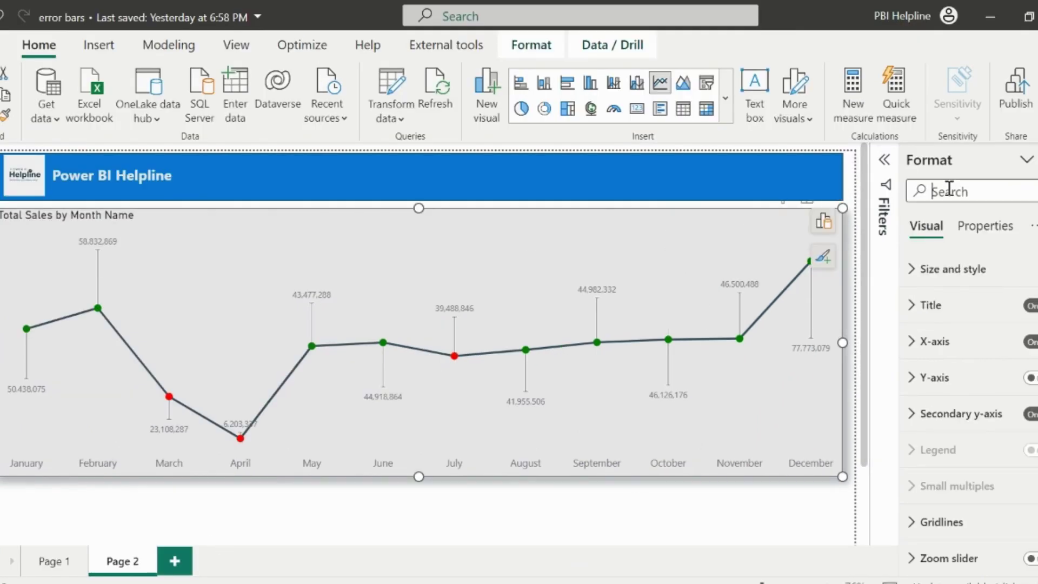
{"action": "type", "text": "data"}
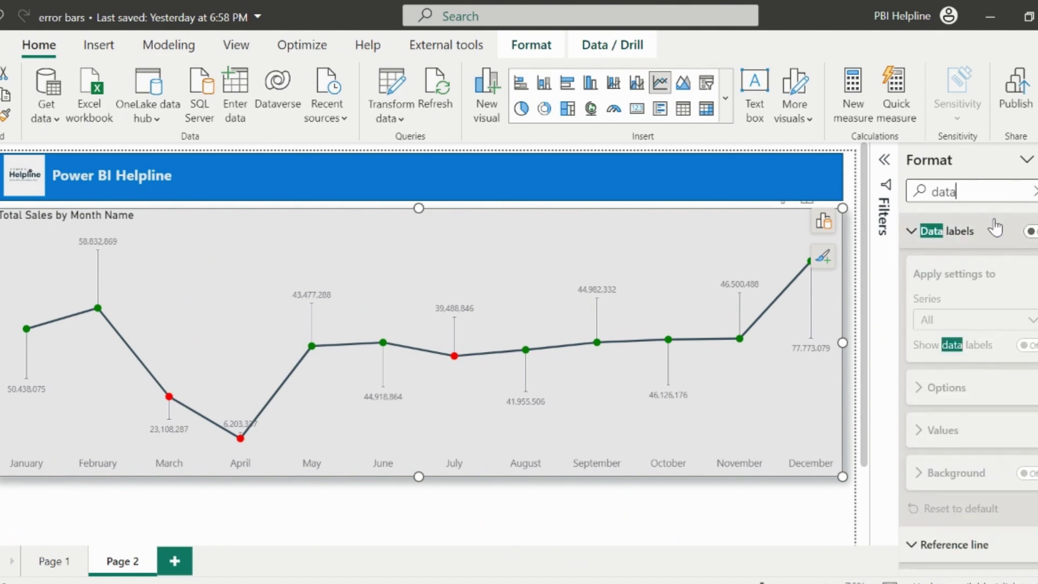
{"action": "left_click", "coordinate": [1030, 231]}
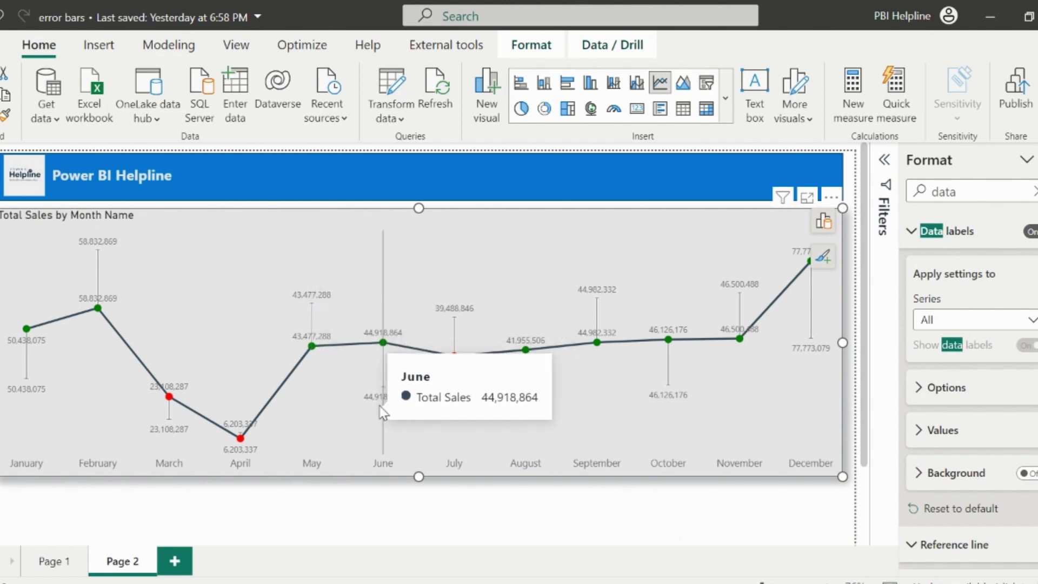
{"action": "left_click", "coordinate": [1031, 232]}
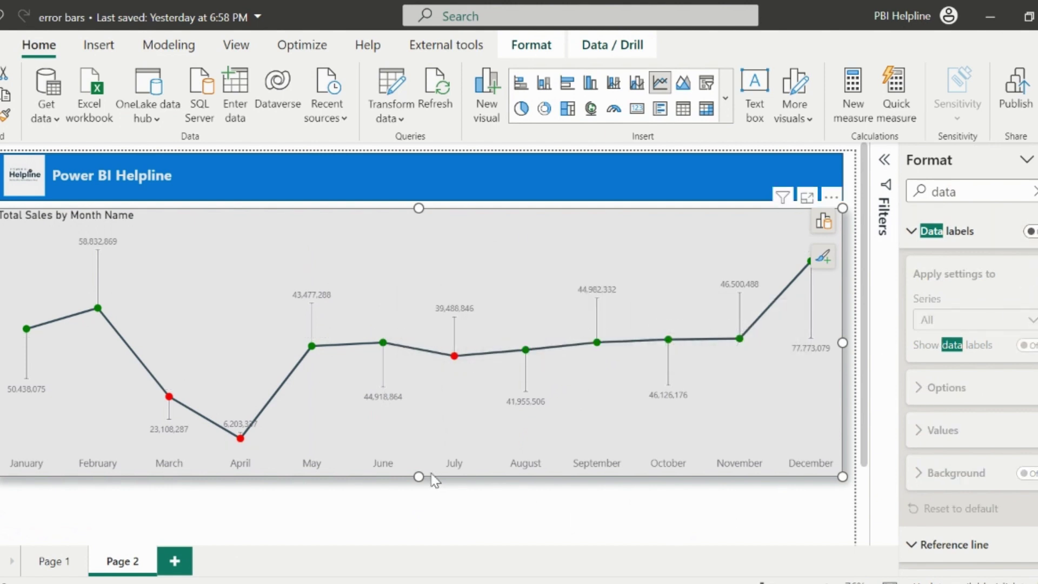
{"action": "left_click", "coordinate": [611, 523]}
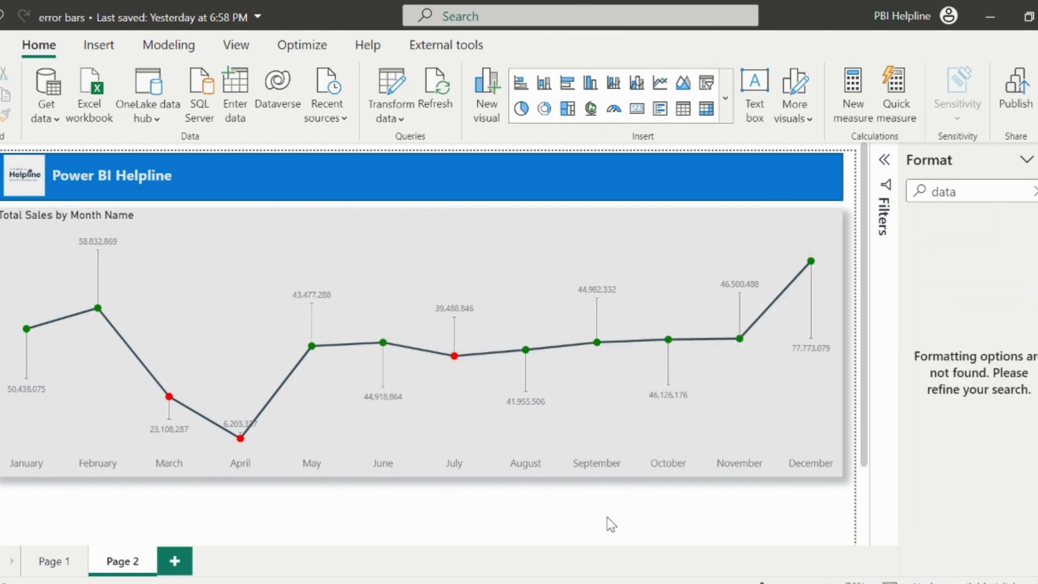
- Bring up the Line Charts Format report window to compare with the finished red-arrow chart
{"action": "mouse_move", "coordinate": [530, 582]}
{"action": "left_click", "coordinate": [424, 508]}
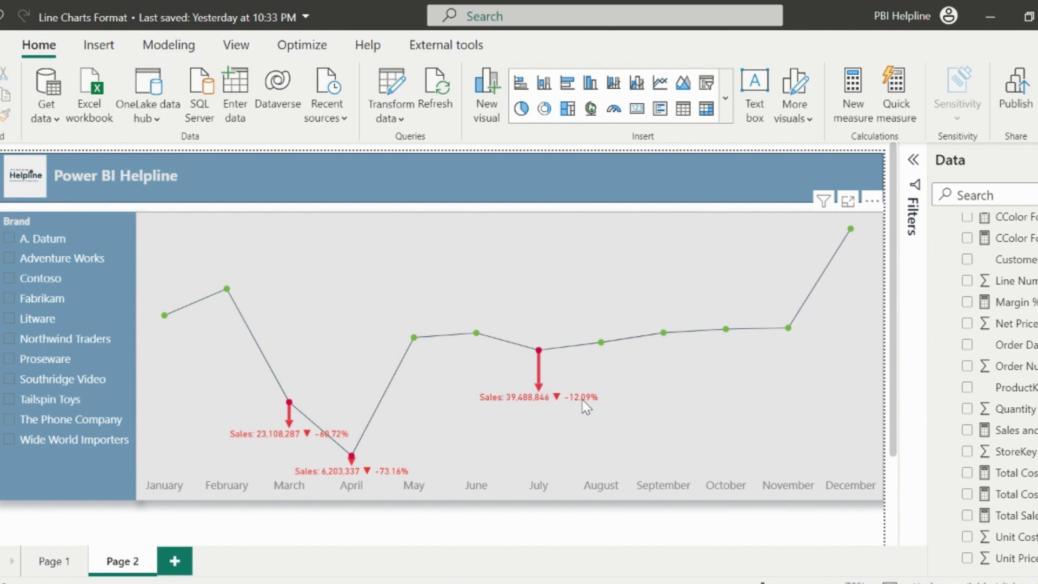
- Back on the error bars report, give Total Sales a dynamic format showing sales, ▼ and month-over-month % change
{"action": "mouse_move", "coordinate": [531, 582]}
{"action": "left_click", "coordinate": [627, 533]}
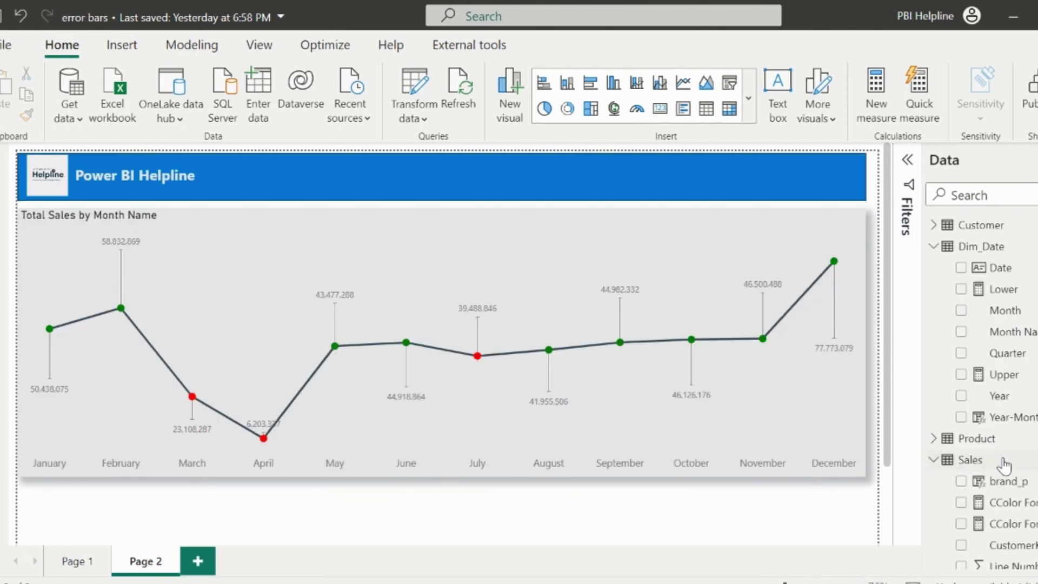
{"action": "scroll", "coordinate": [1005, 471], "scroll_direction": "down", "scroll_amount": 5}
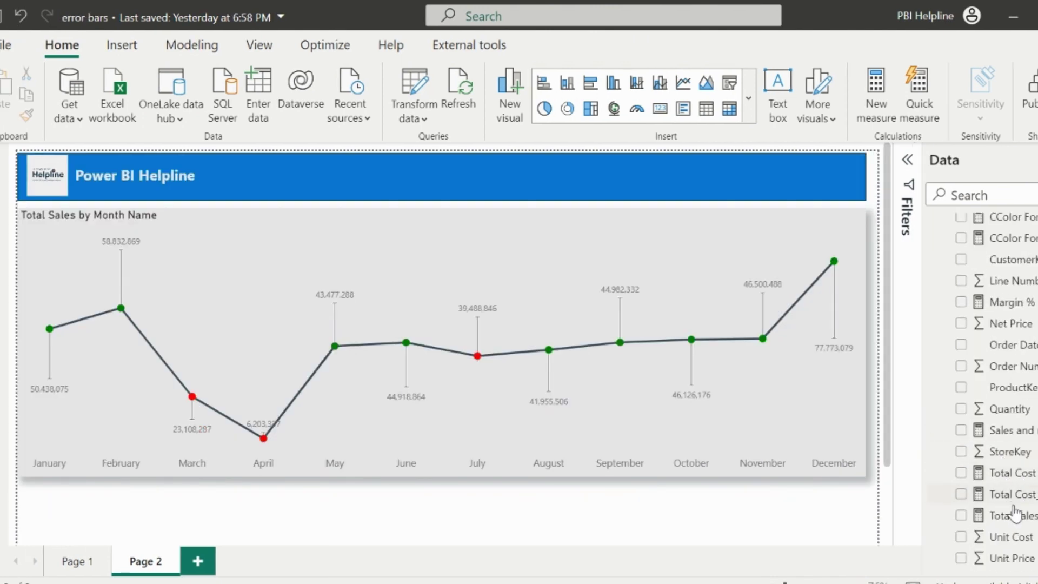
{"action": "left_click", "coordinate": [1019, 515]}
{"action": "left_click", "coordinate": [99, 161]}
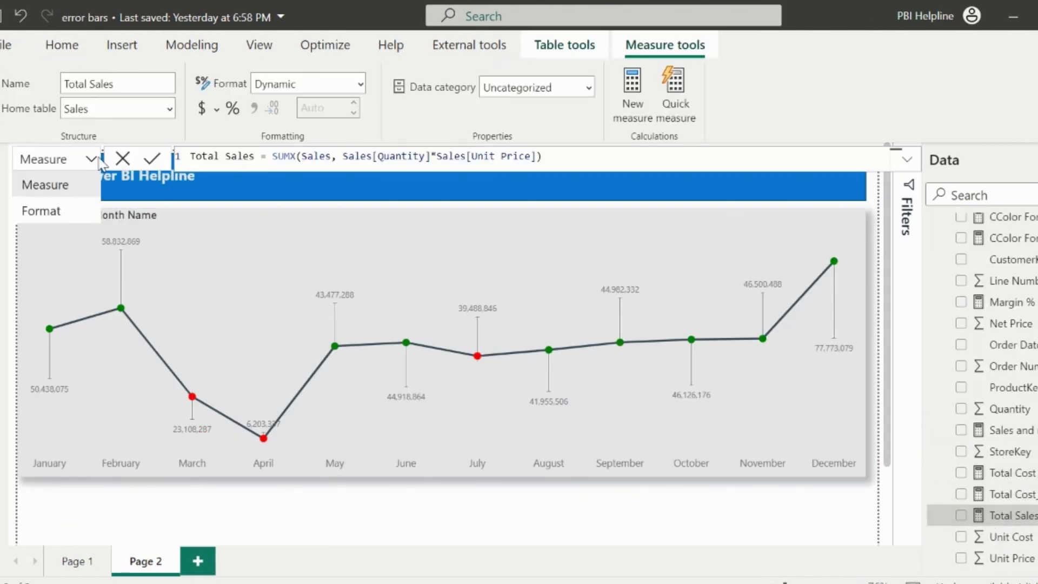
{"action": "left_click", "coordinate": [41, 209]}
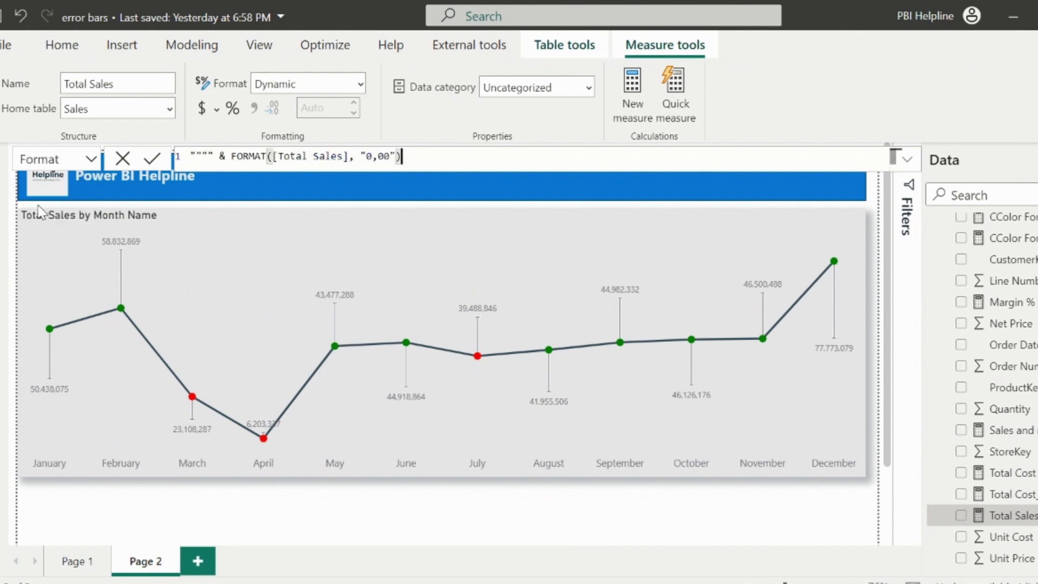
{"action": "left_click", "coordinate": [192, 155]}
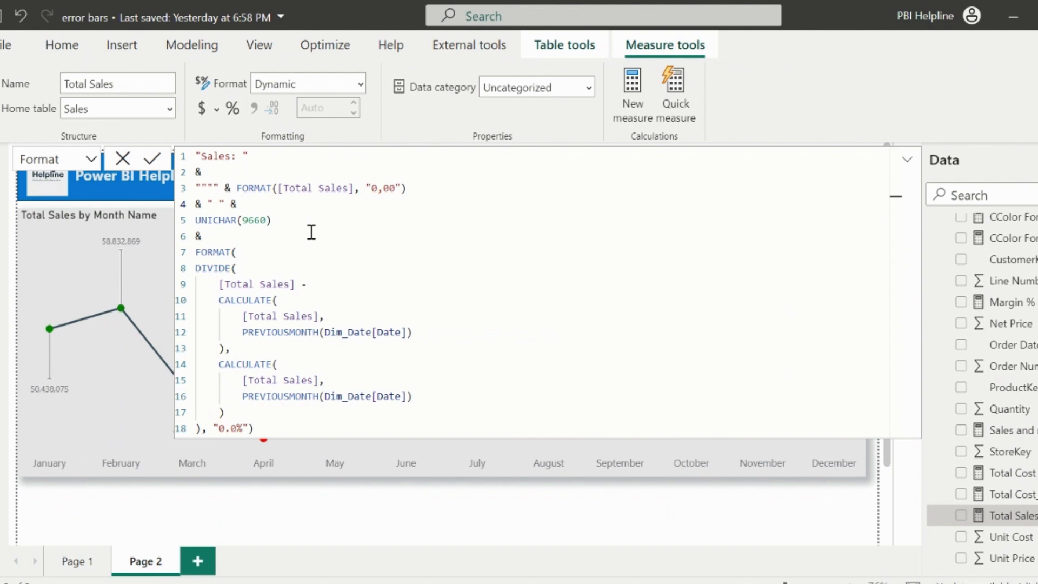
{"action": "left_click", "coordinate": [150, 158]}
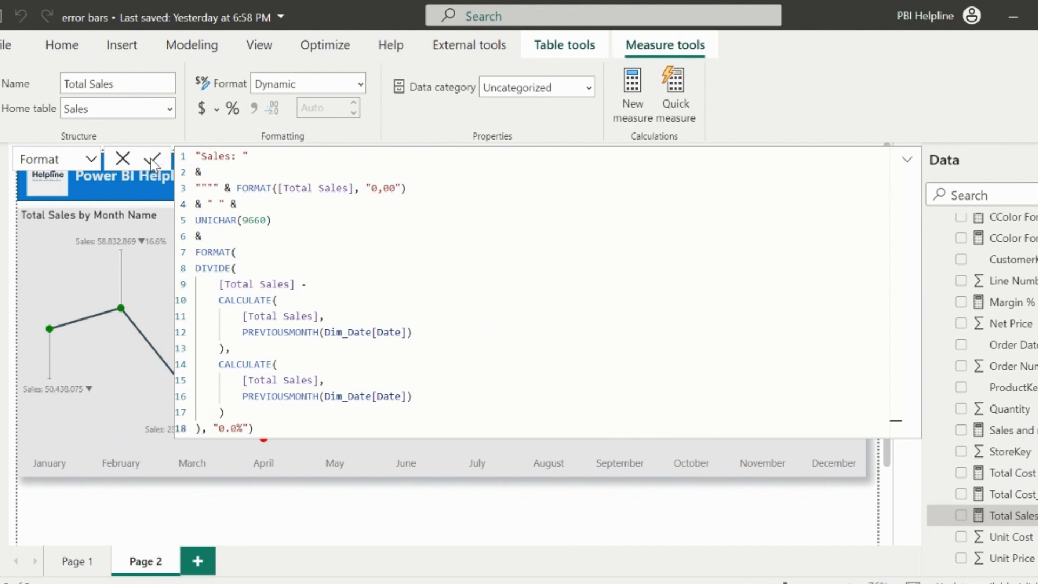
{"action": "left_click", "coordinate": [907, 162]}
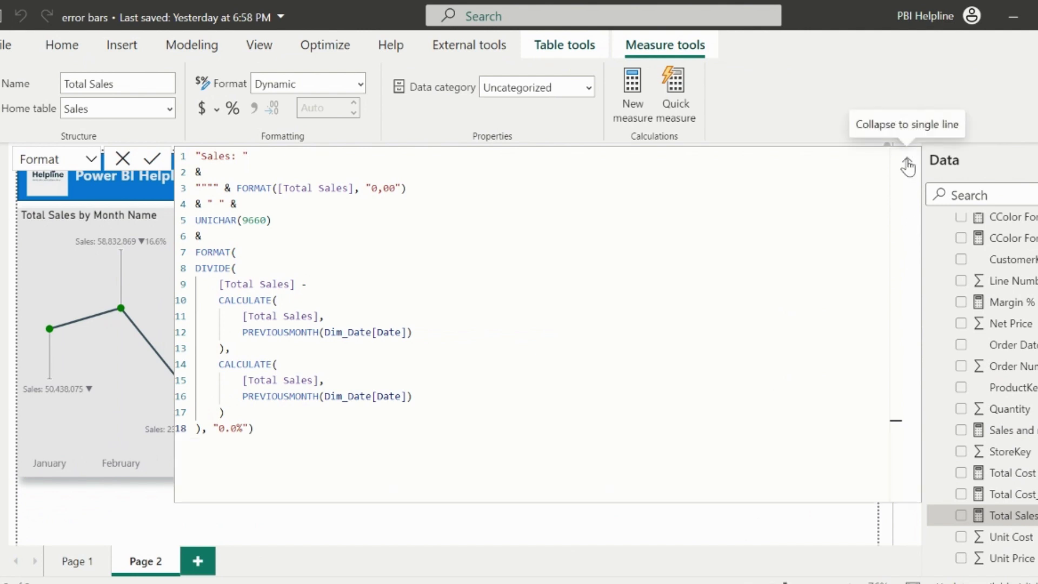
{"action": "left_click", "coordinate": [908, 165]}
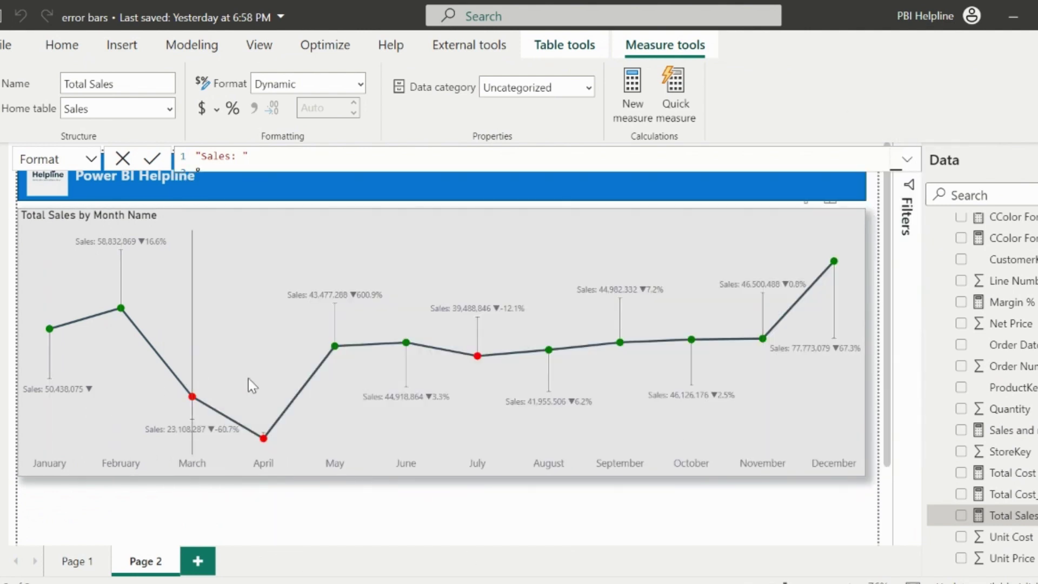
{"action": "mouse_move", "coordinate": [311, 301]}
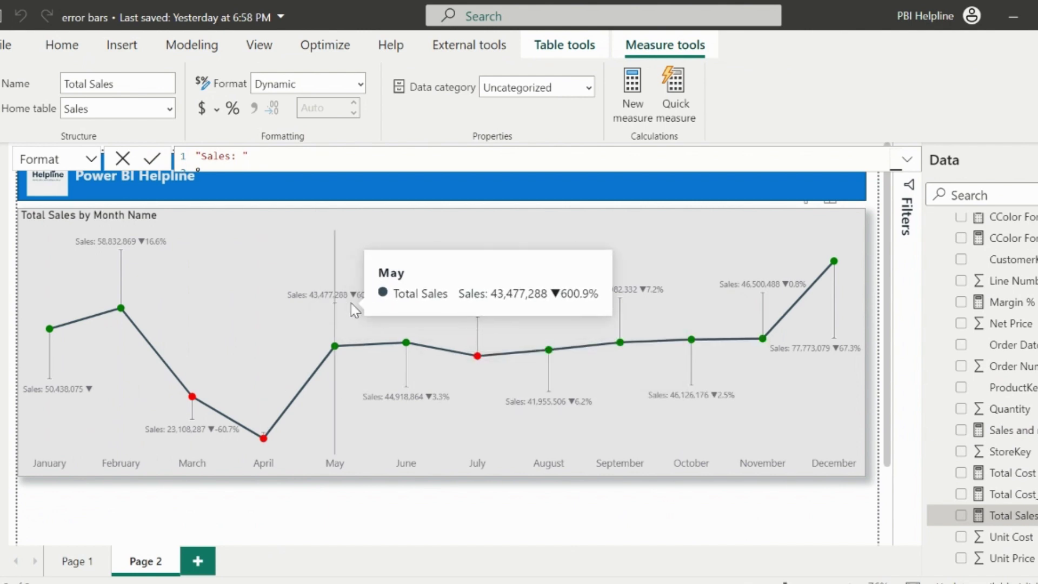
- Clear the Upper bound field in the chart's Error bars options, keeping only Lower bound
{"action": "left_click", "coordinate": [829, 232]}
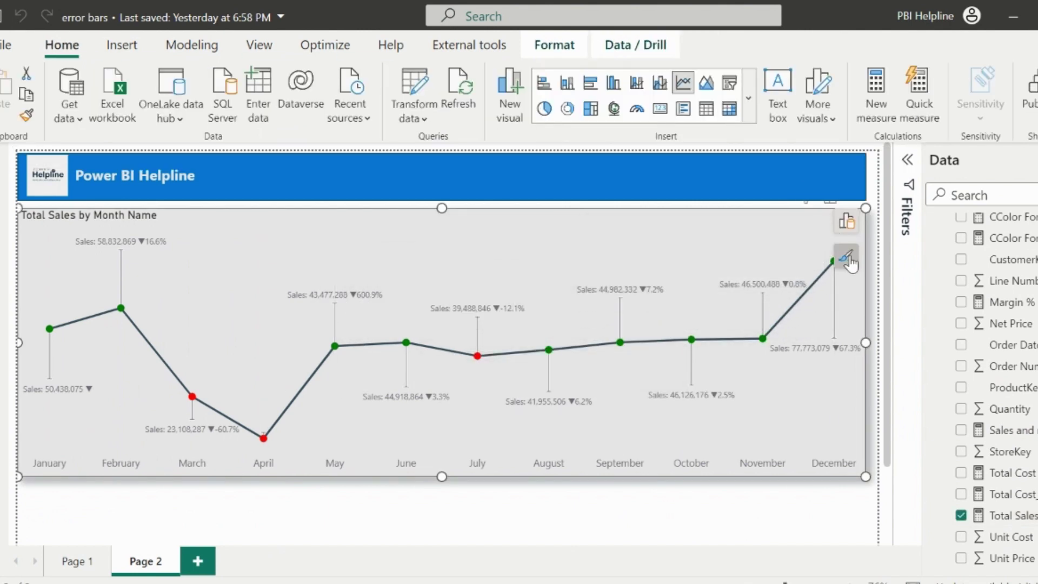
{"action": "left_click", "coordinate": [846, 256]}
{"action": "left_click", "coordinate": [724, 495]}
{"action": "scroll", "coordinate": [960, 442], "scroll_direction": "down", "scroll_amount": 5}
{"action": "left_click", "coordinate": [968, 512]}
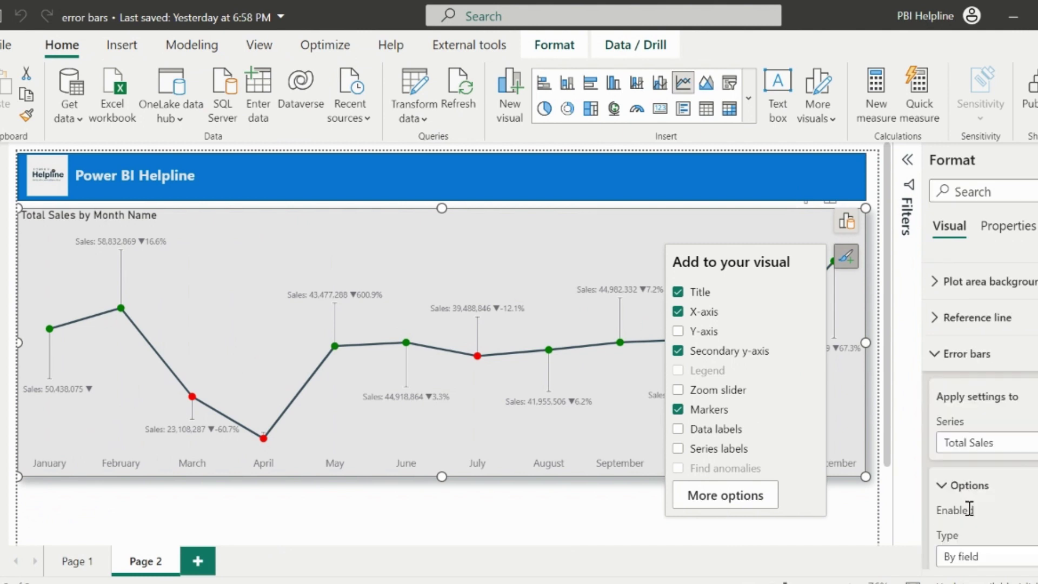
{"action": "scroll", "coordinate": [969, 515], "scroll_direction": "down", "scroll_amount": 3}
{"action": "left_click", "coordinate": [1024, 441]}
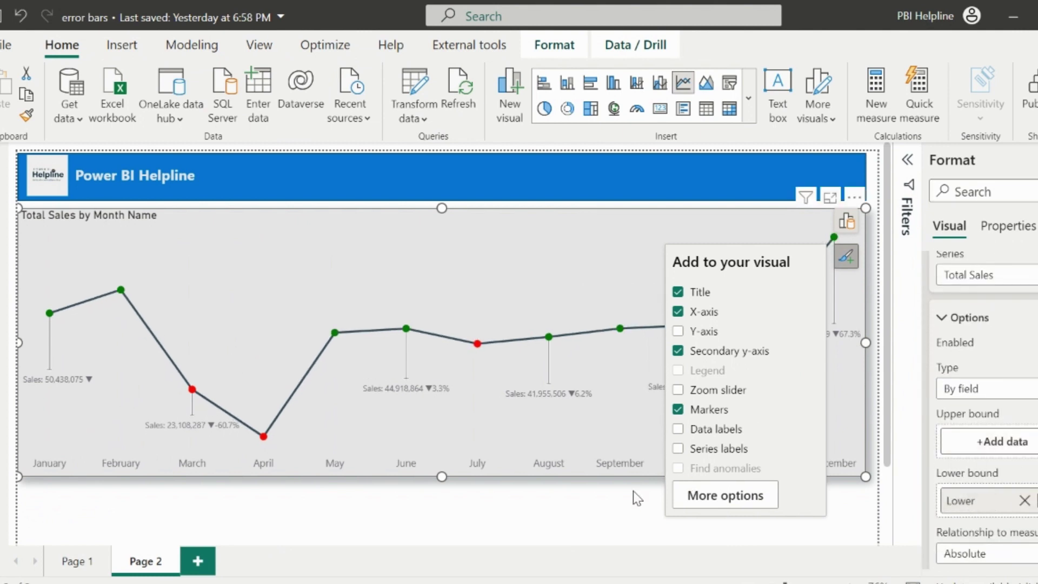
{"action": "left_click", "coordinate": [614, 506]}
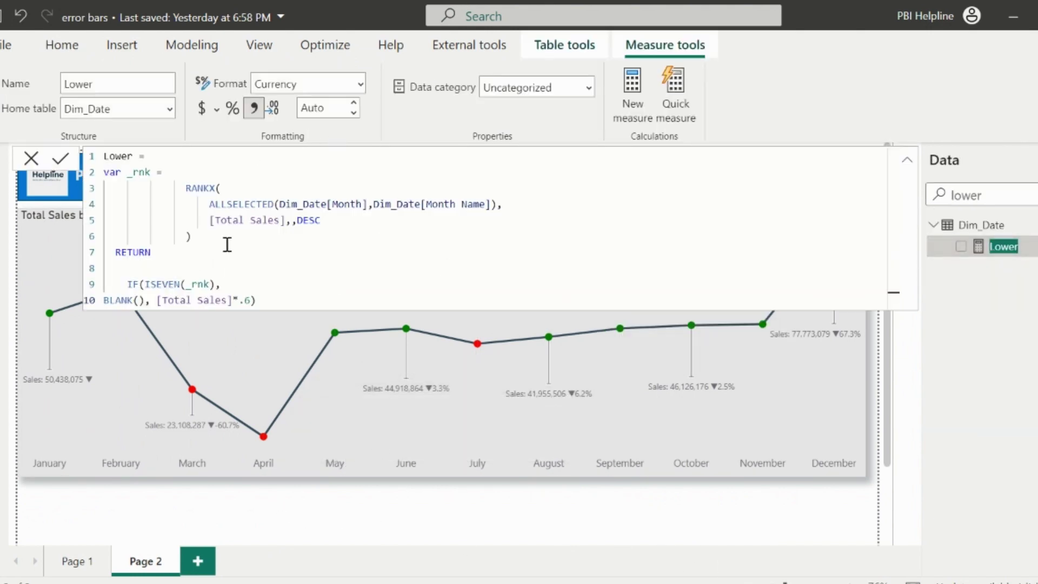
- Replace Lower's ranking logic with IF(Total Sales >= previous month's sales, BLANK(), [Total Sales]*.6)
{"action": "left_click_drag", "start_coordinate": [221, 281], "coordinate": [97, 171]}
{"action": "key", "text": "BackSpace"}
{"action": "type", "text": "if"}
{"action": "key", "text": "Tab"}
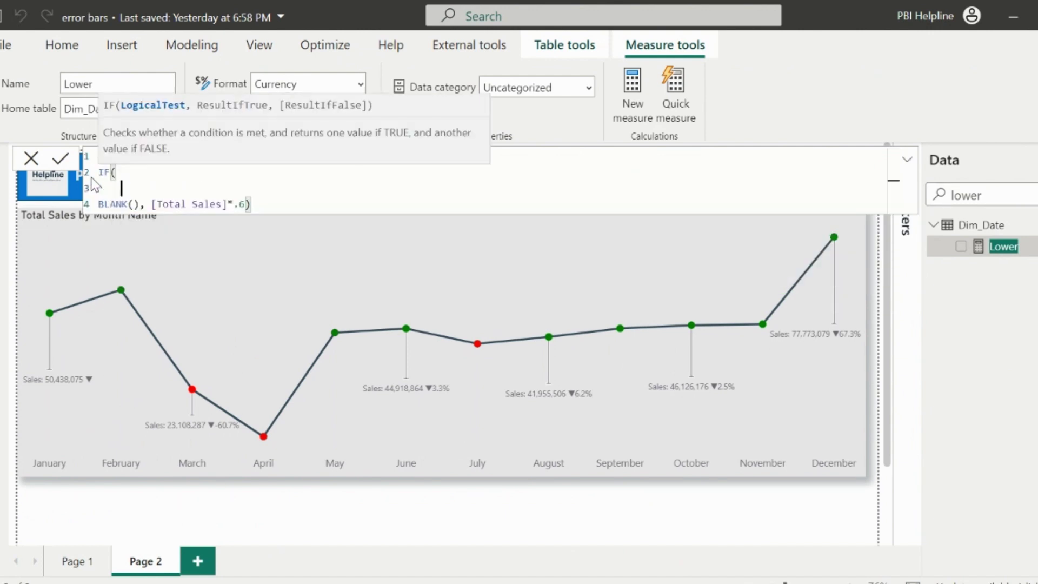
{"action": "type", "text": "[Total Sales] -     CALCULATE(         [Total Sales],         PREVIOUSMONTH(Dim_Date[Date])     )"}
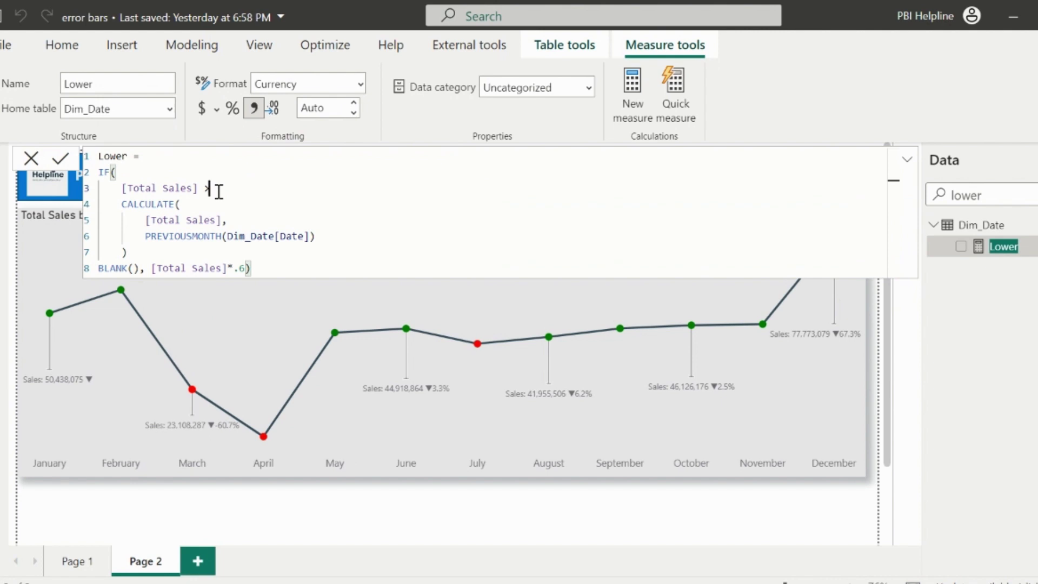
{"action": "left_click", "coordinate": [142, 251]}
{"action": "type", "text": ","}
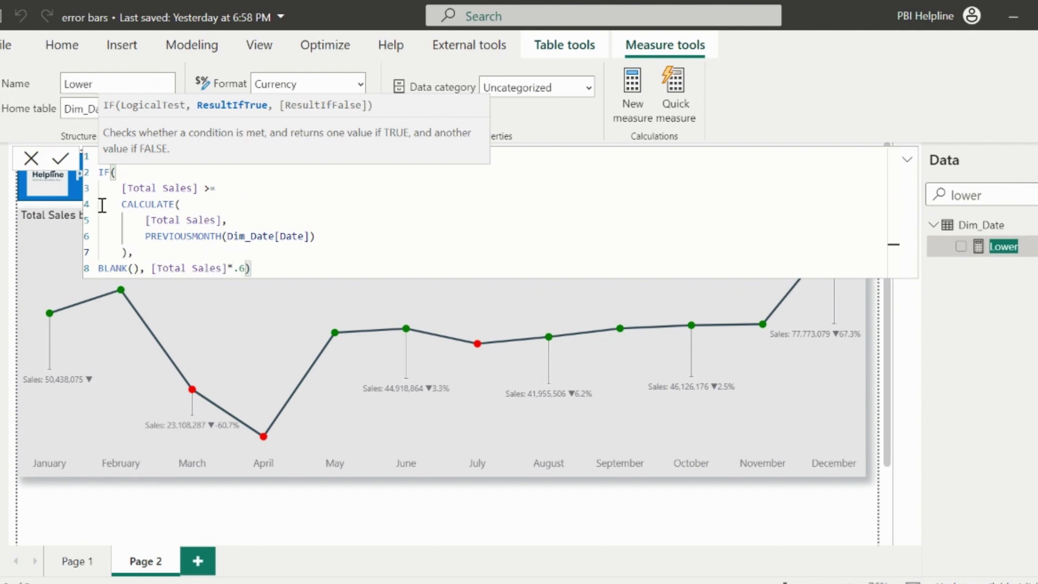
{"action": "left_click", "coordinate": [60, 160]}
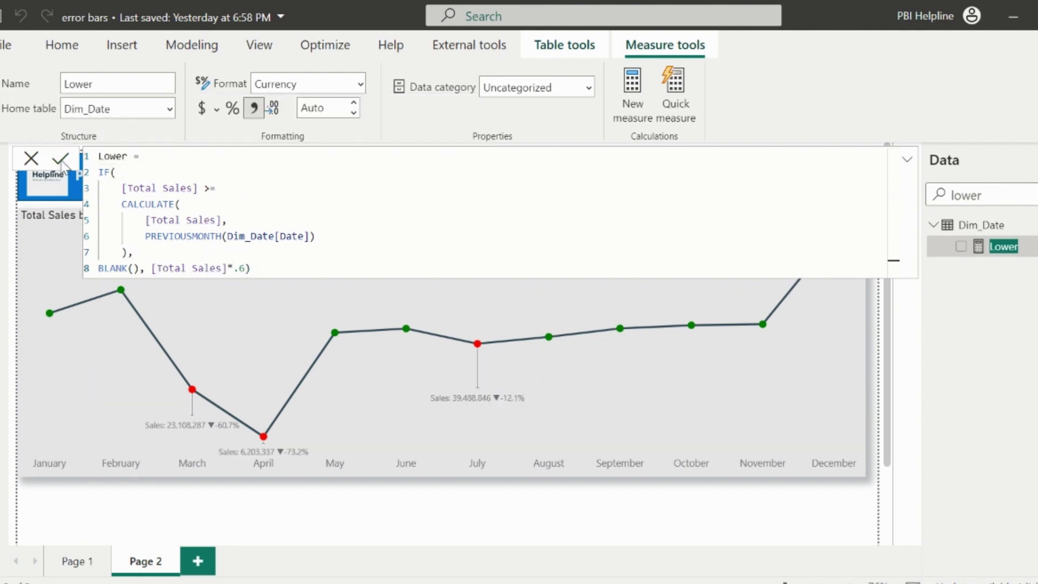
- Color the error bar labels red #CE4421
{"action": "left_click", "coordinate": [491, 479]}
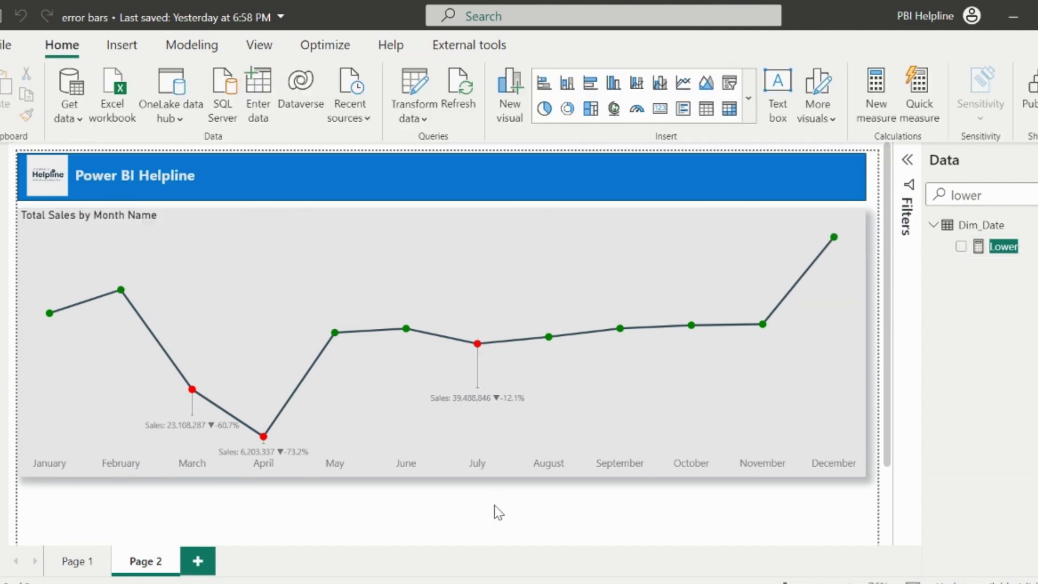
{"action": "scroll", "coordinate": [981, 446], "scroll_direction": "down", "scroll_amount": 1}
{"action": "left_click", "coordinate": [949, 354]}
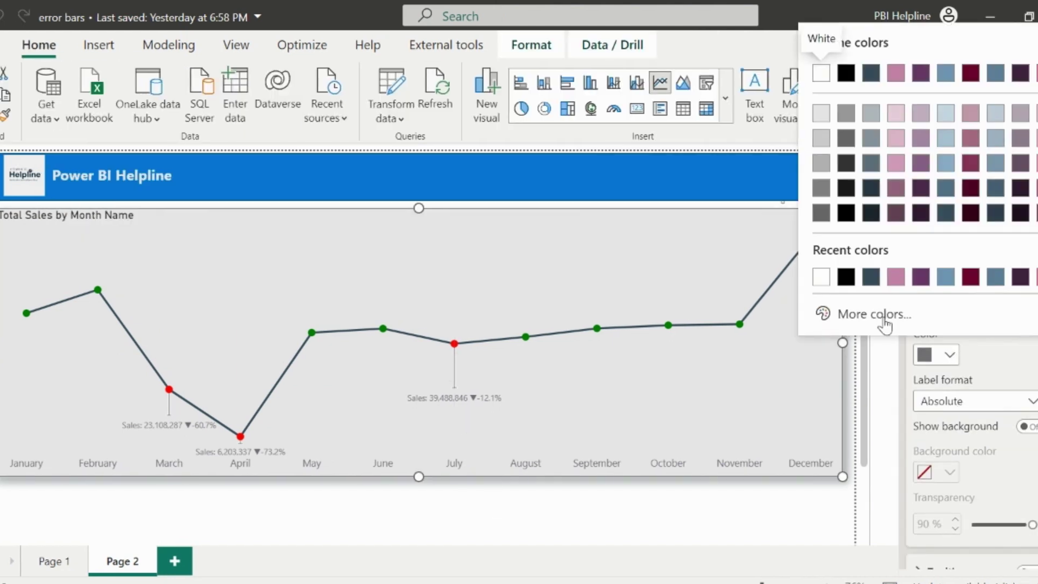
{"action": "left_click", "coordinate": [884, 316]}
{"action": "left_click", "coordinate": [822, 254]}
{"action": "left_click", "coordinate": [1006, 74]}
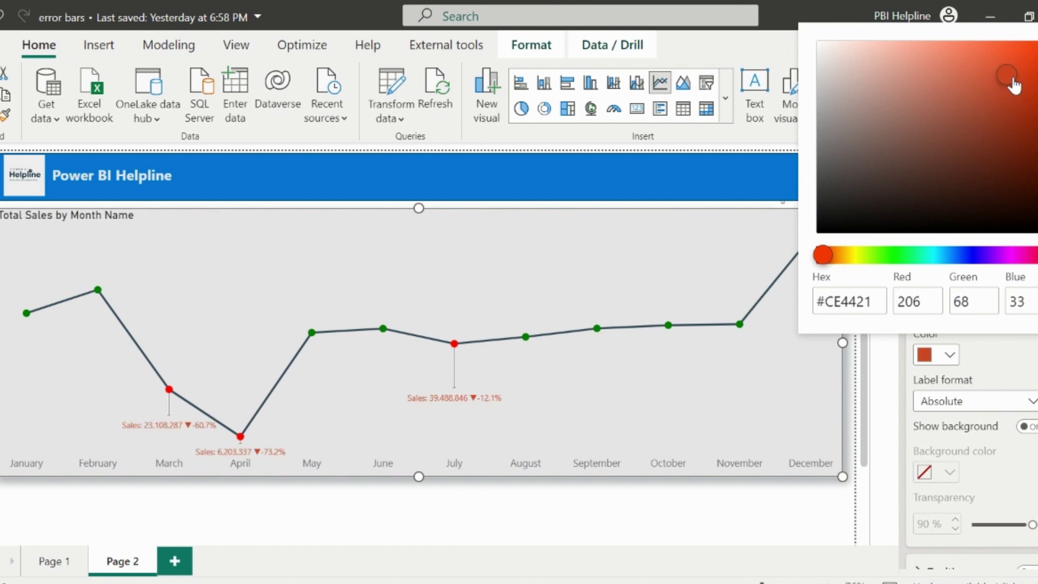
{"action": "left_click", "coordinate": [717, 527]}
- Give the error bars triangle markers of size 7, width 4 and red bar colour
{"action": "scroll", "coordinate": [942, 475], "scroll_direction": "down", "scroll_amount": 3}
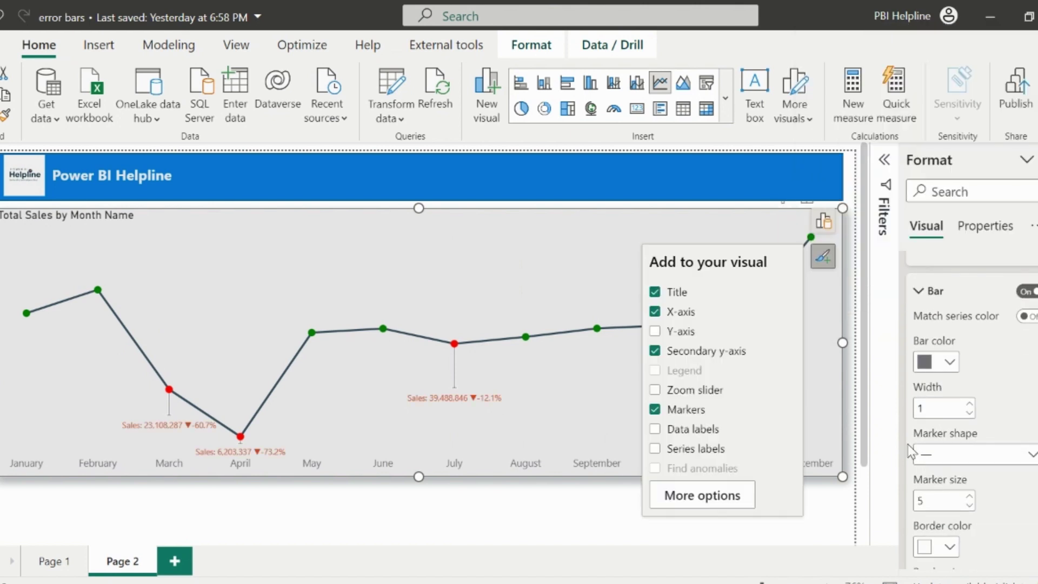
{"action": "left_click", "coordinate": [964, 449]}
{"action": "left_click", "coordinate": [921, 324]}
{"action": "left_click", "coordinate": [969, 406]}
{"action": "left_click", "coordinate": [969, 405]}
{"action": "left_click", "coordinate": [969, 405]}
{"action": "left_click", "coordinate": [969, 496]}
{"action": "left_click", "coordinate": [970, 496]}
{"action": "left_click", "coordinate": [950, 361]}
{"action": "left_click", "coordinate": [823, 285]}
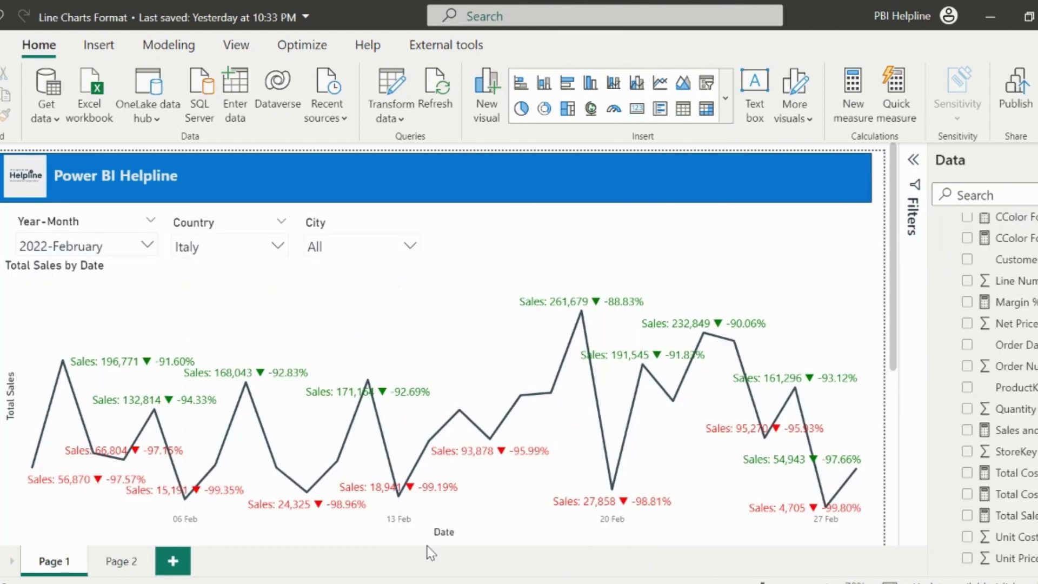
- Show Page 2 of the Line Charts Format report, with red drop arrows on March, April and July
{"action": "left_click", "coordinate": [121, 564]}
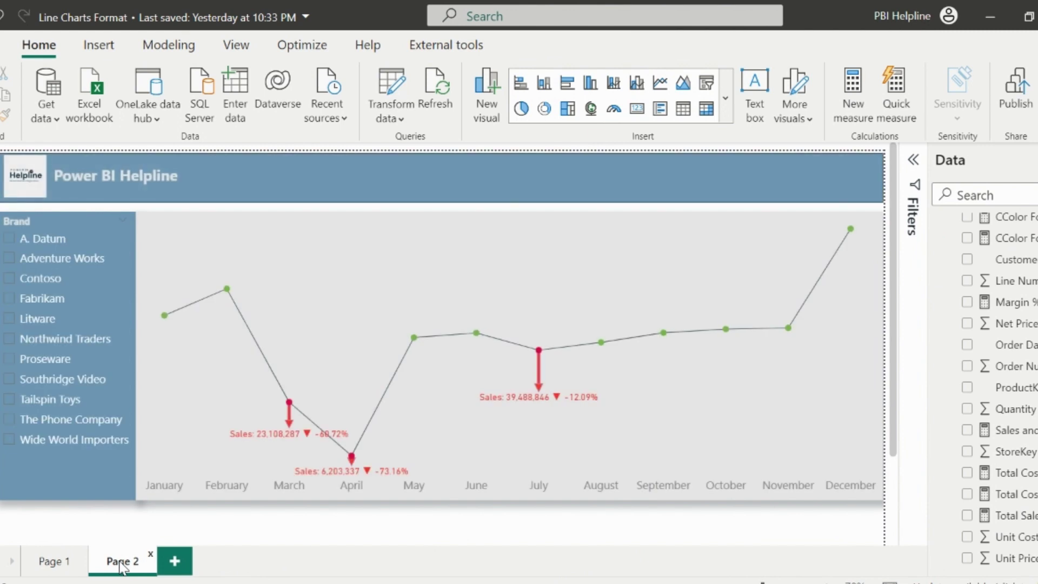